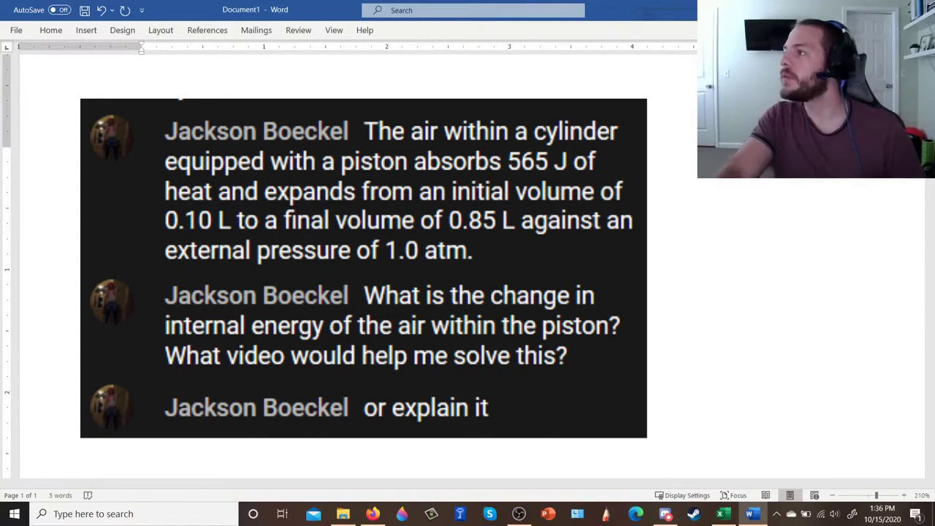
Type the equation deltaE = q + w below Atomic structure
key("alt+Tab")
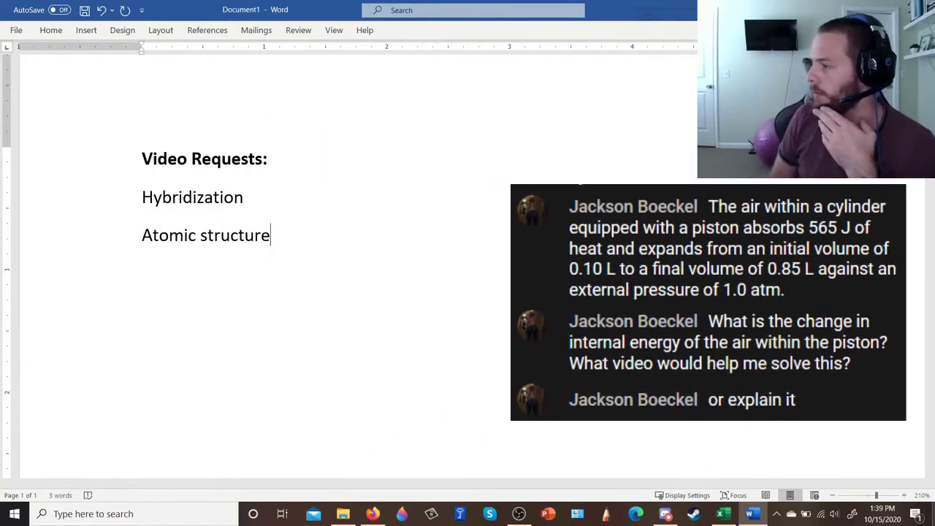
type("deltaE")
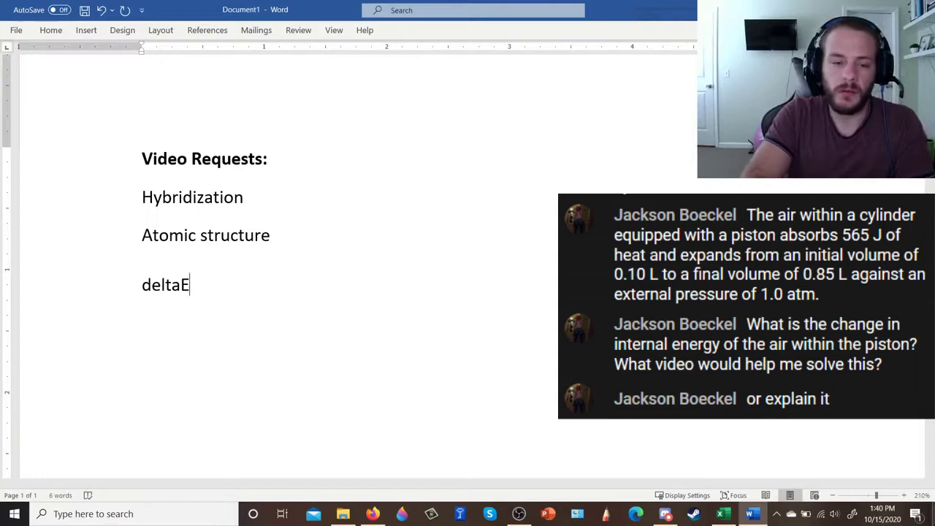
type("=")
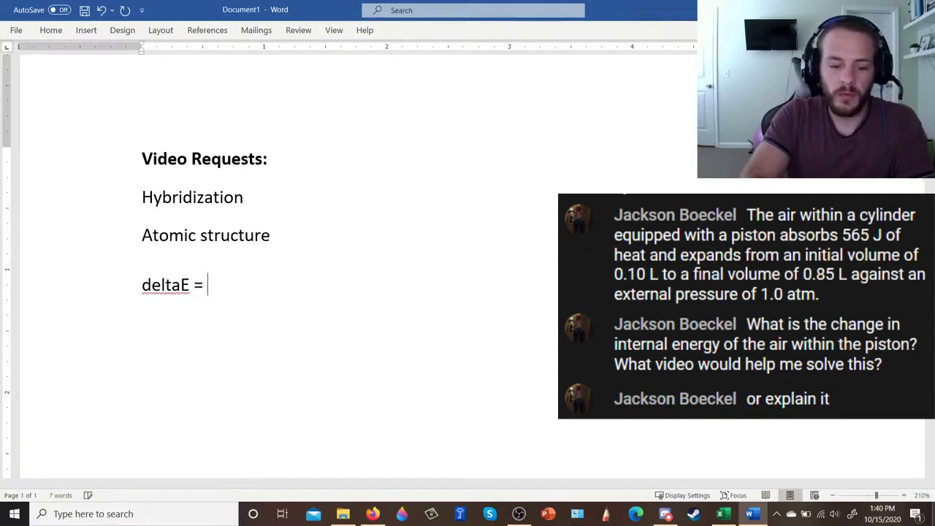
key("BackSpace")
key("BackSpace")
type("= ")
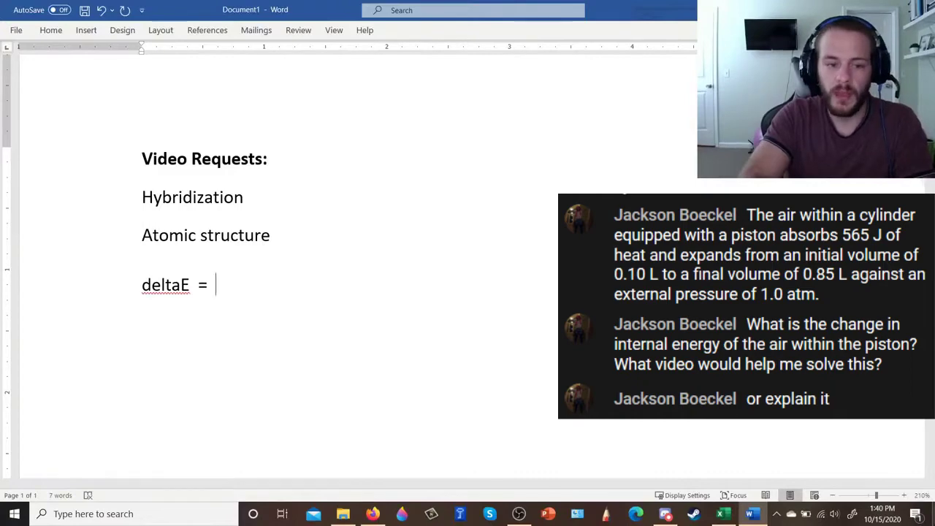
type("q")
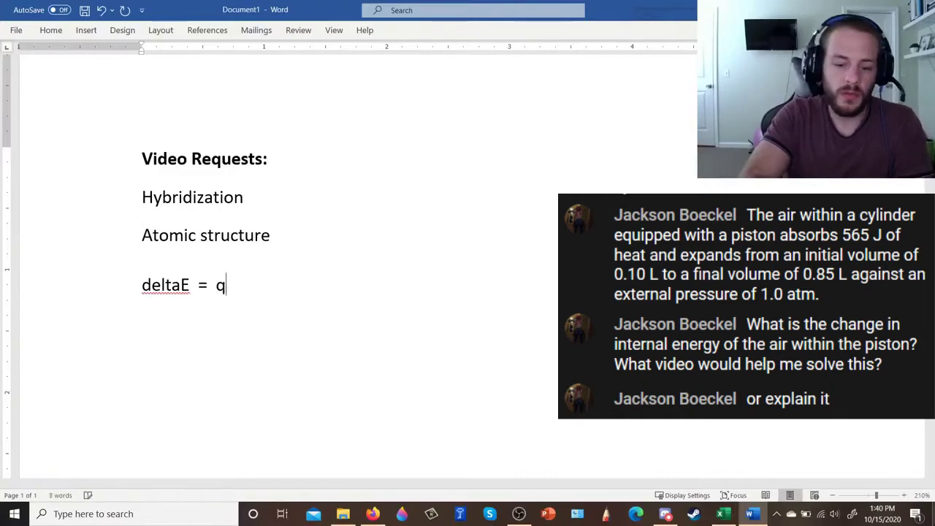
type(" + ")
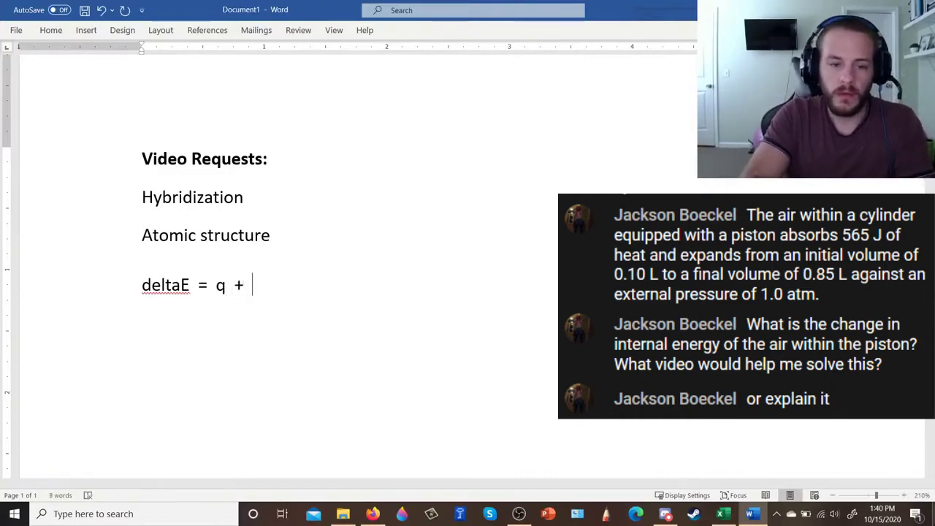
type("w")
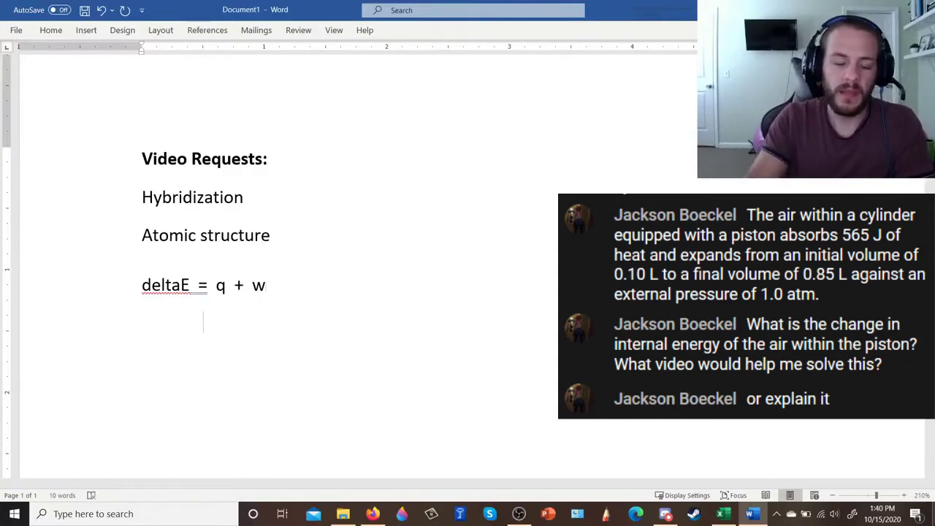
type("q =")
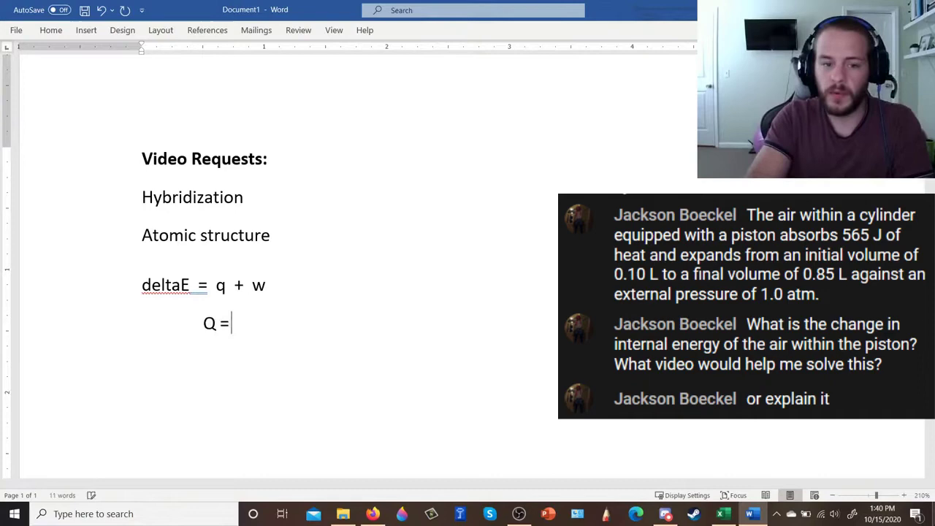
Complete the q = 565 J line and start an indented line beneath it
key("BackSpace")
key("BackSpace")
key("BackSpace")
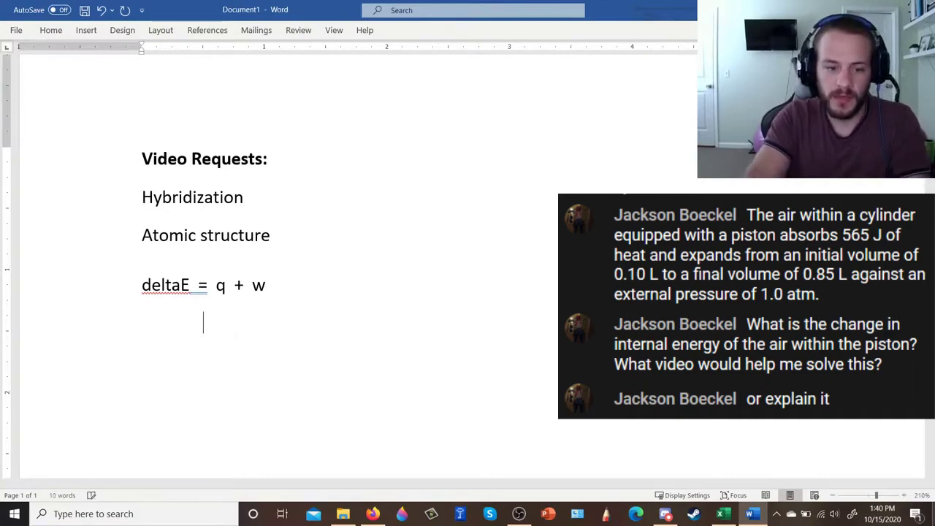
type("q =")
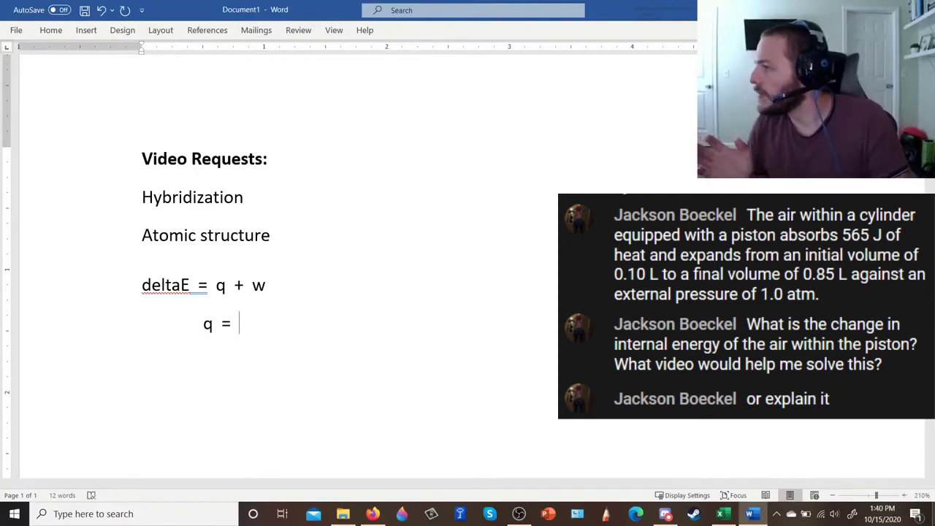
type("565 J")
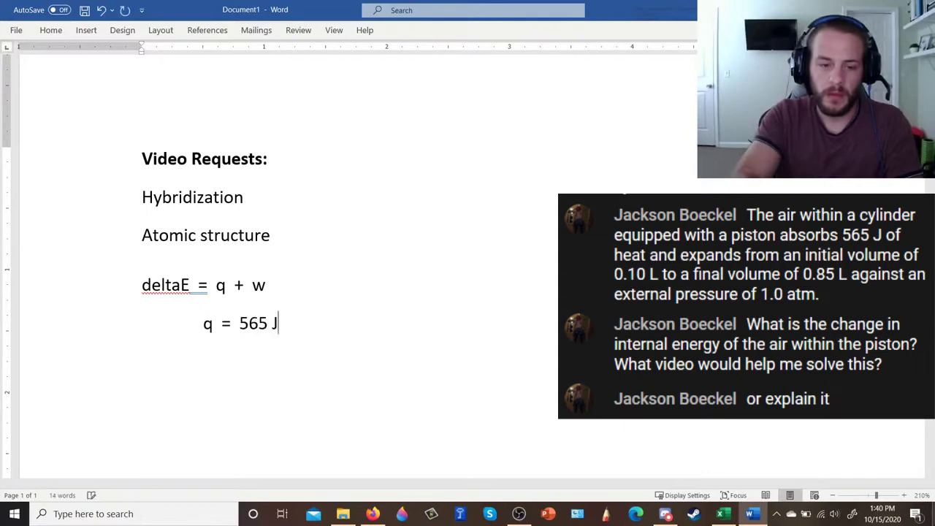
key("Return")
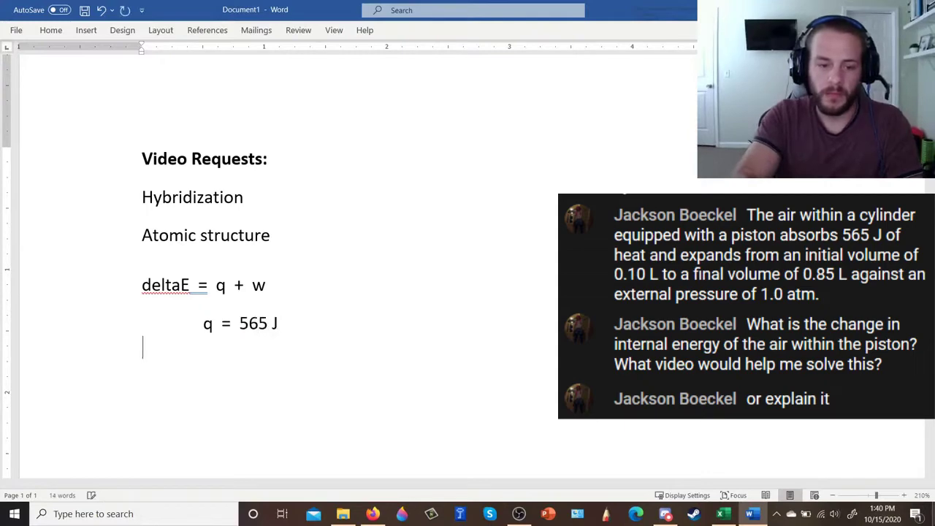
key("Tab")
Add the indented lines w = ? and w = -PdeltaV under q = 565 J
type("w = ?")
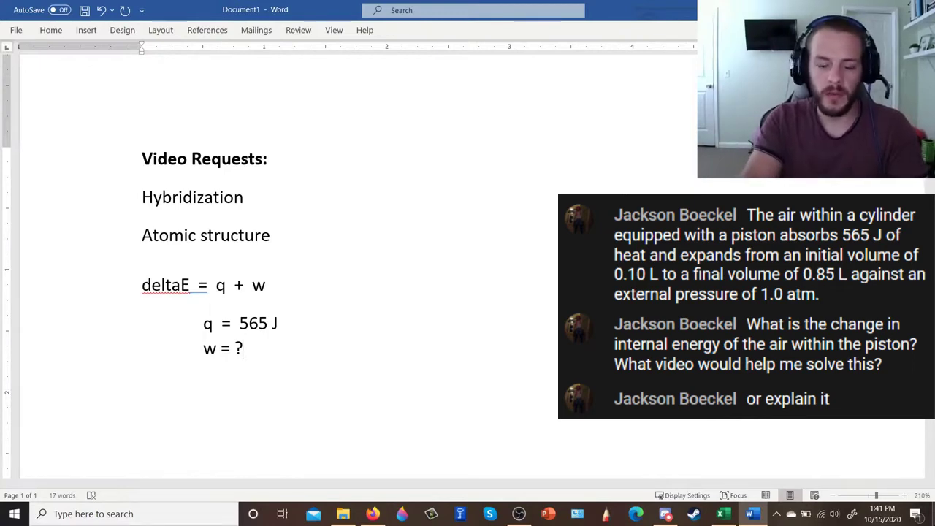
key("Return")
key("Tab")
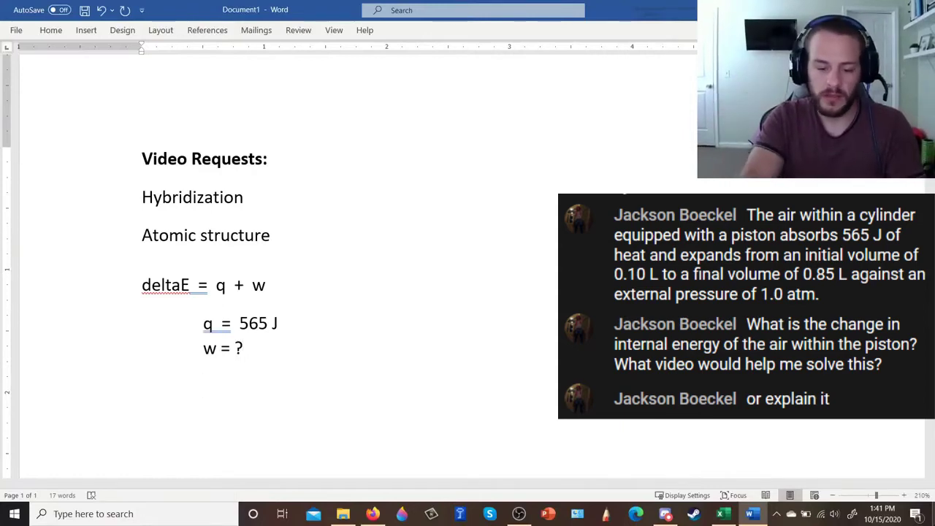
type("w  = ")
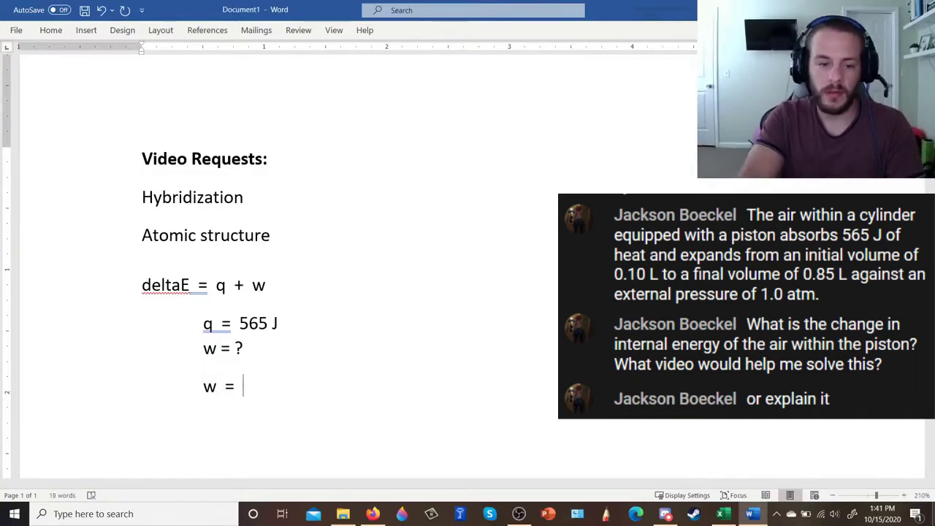
type(" -P")
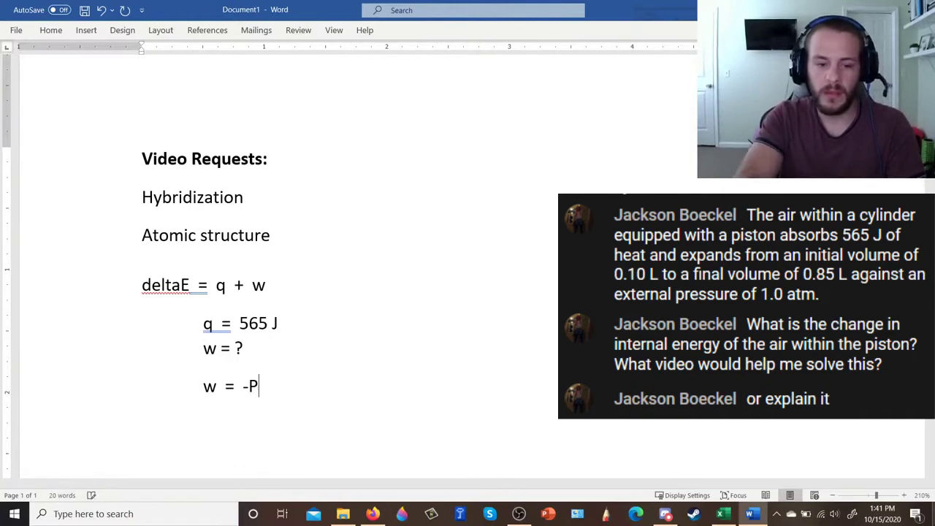
type("deltaV")
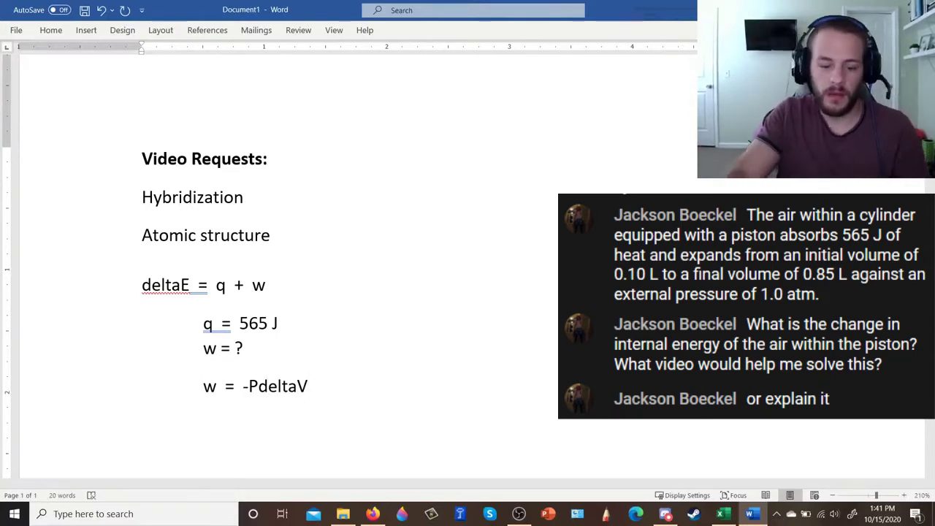
Insert a Δ symbol into the document from the insertion options
right_click(348, 394)
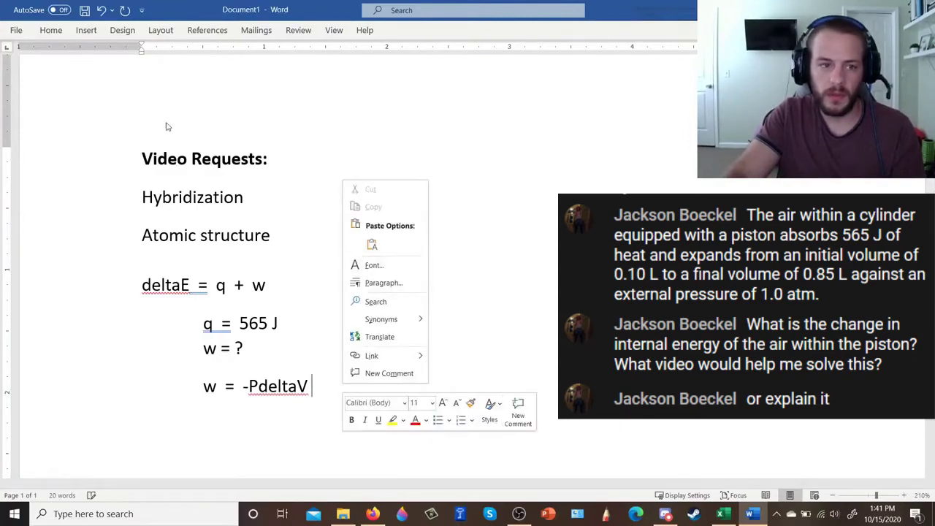
left_click(91, 41)
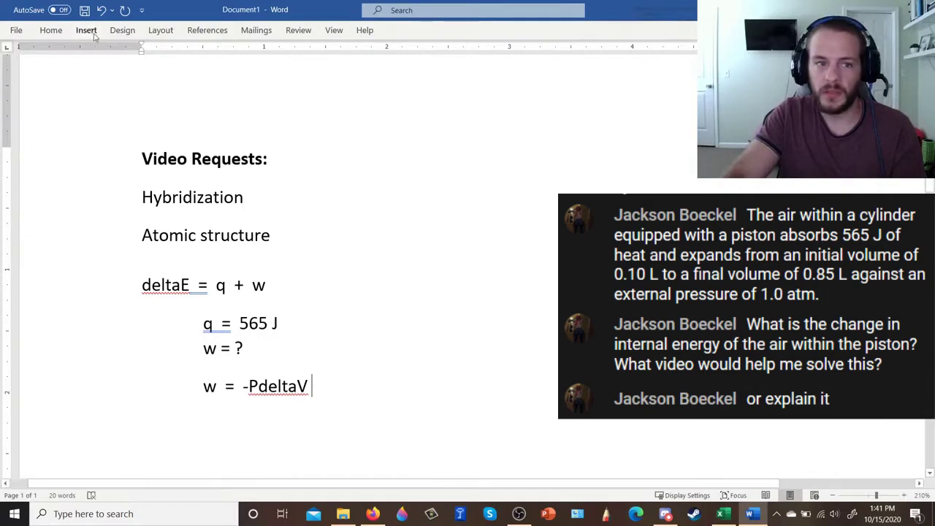
left_click(86, 30)
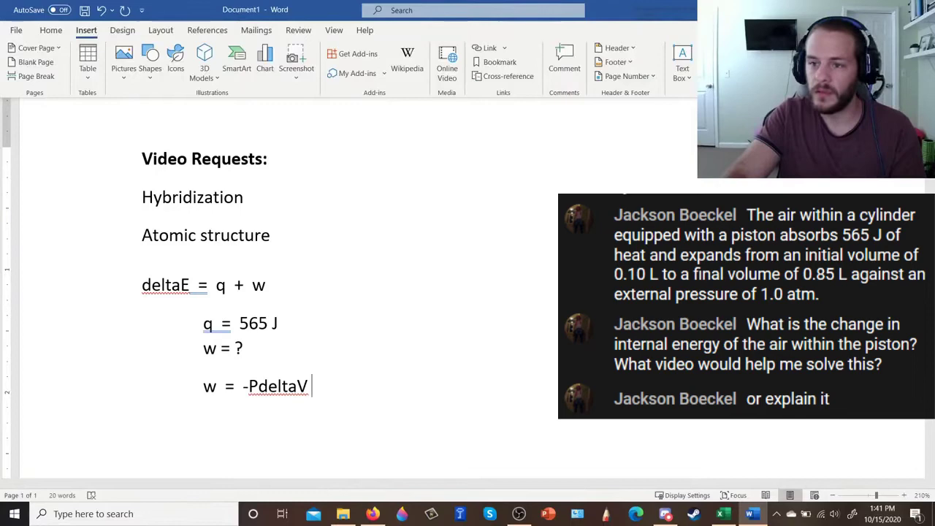
type("Δ")
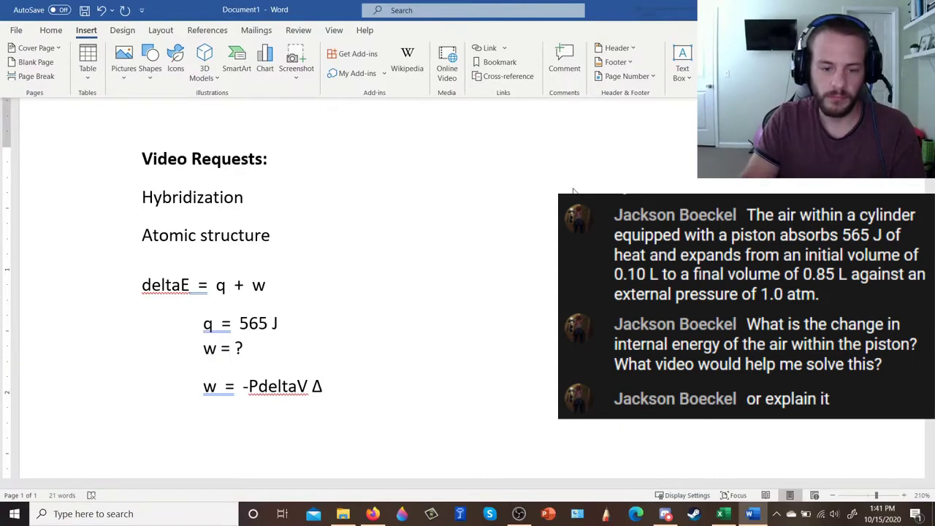
left_click(334, 392)
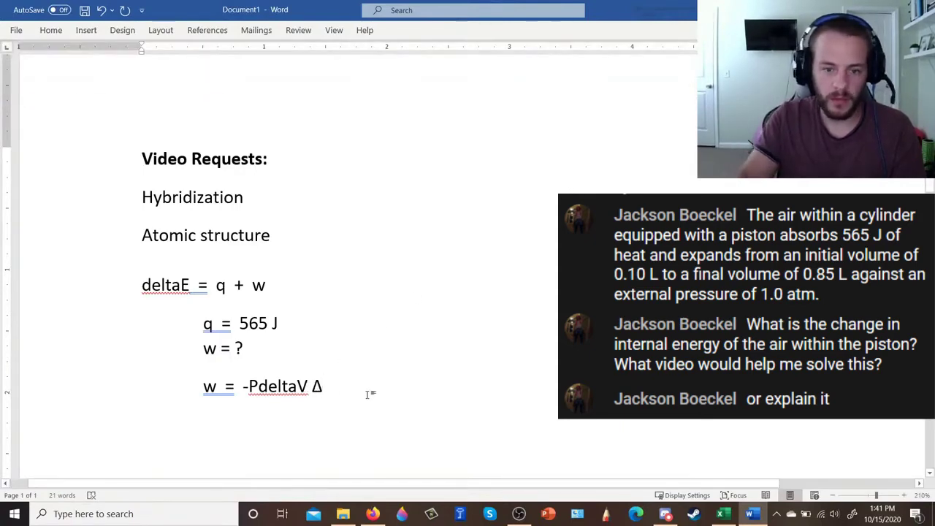
Replace the spelled-out delta in the work formula so it reads w = -PΔV
key("shift+Left")
key("ctrl+c")
key("BackSpace")
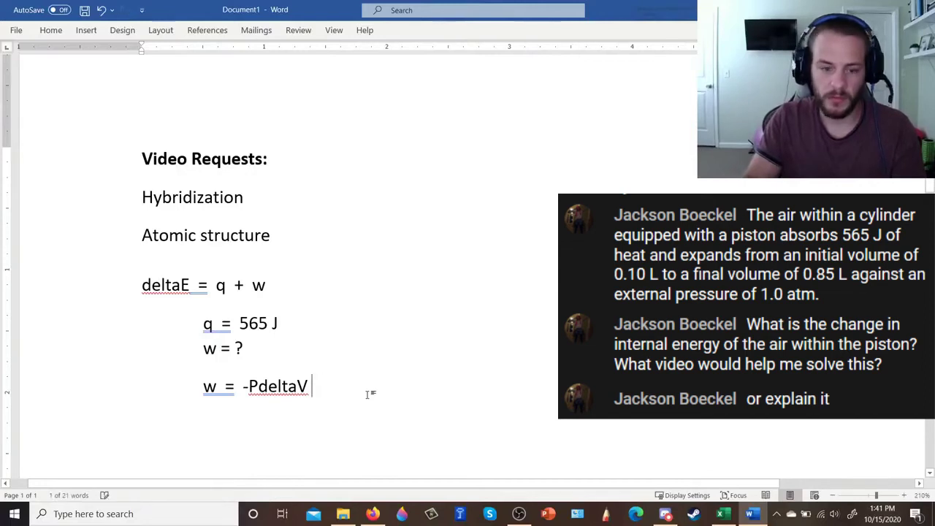
key("BackSpace")
key("Left")
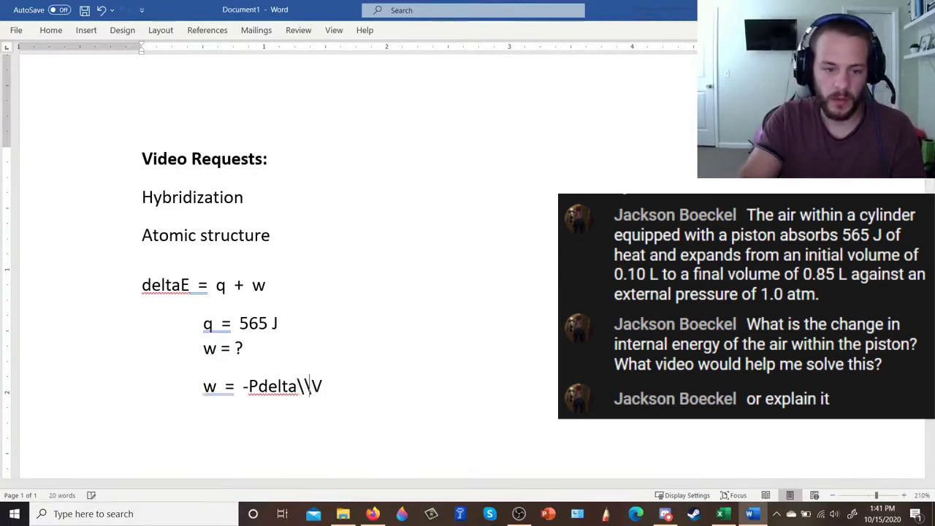
key("BackSpace")
key("BackSpace")
key("BackSpace")
key("BackSpace")
key("BackSpace")
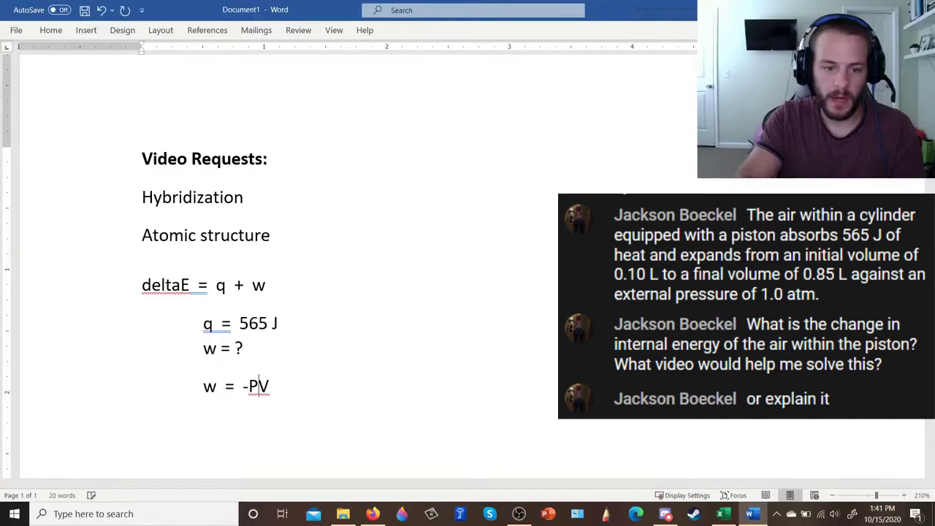
key("ctrl+v")
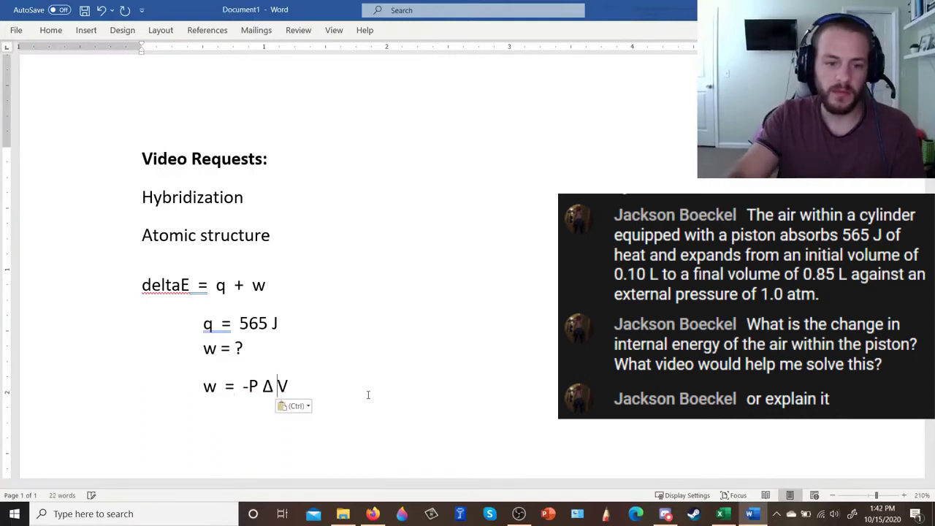
Change deltaE to ΔE and begin a new indented line below the work formula
left_click(182, 285)
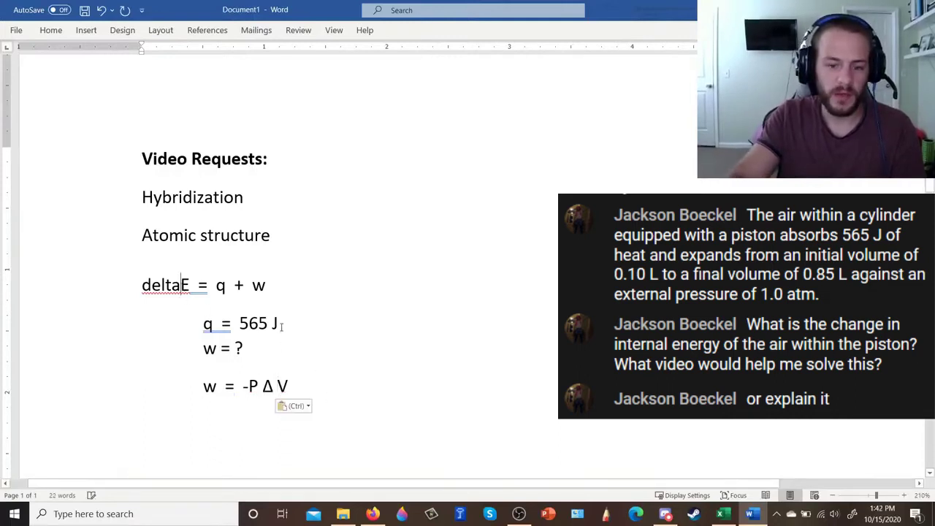
key("BackSpace")
key("BackSpace")
key("BackSpace")
key("BackSpace")
key("BackSpace")
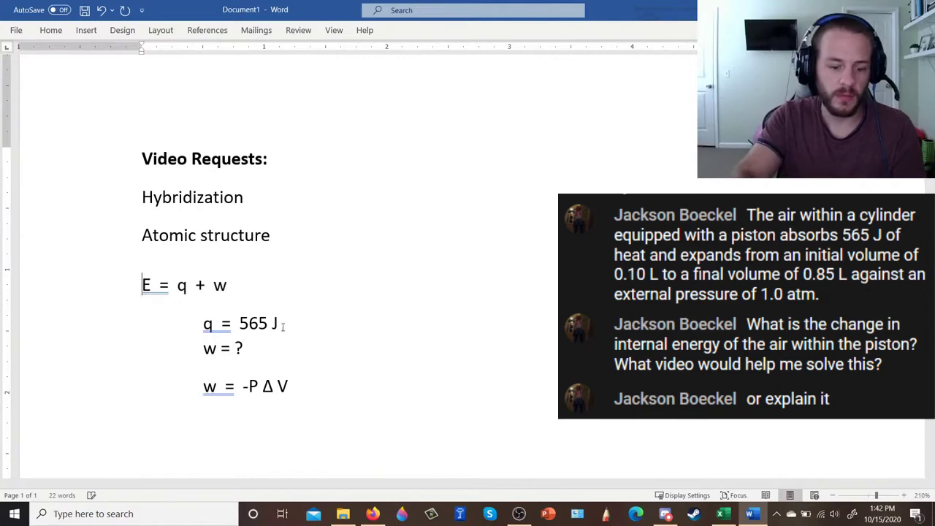
key("ctrl+v")
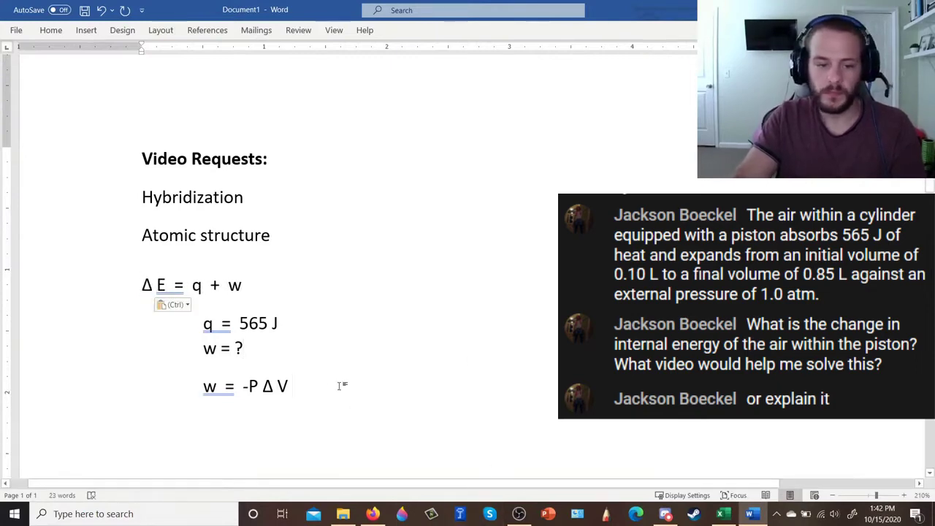
key("Return")
key("Tab")
key("Tab")
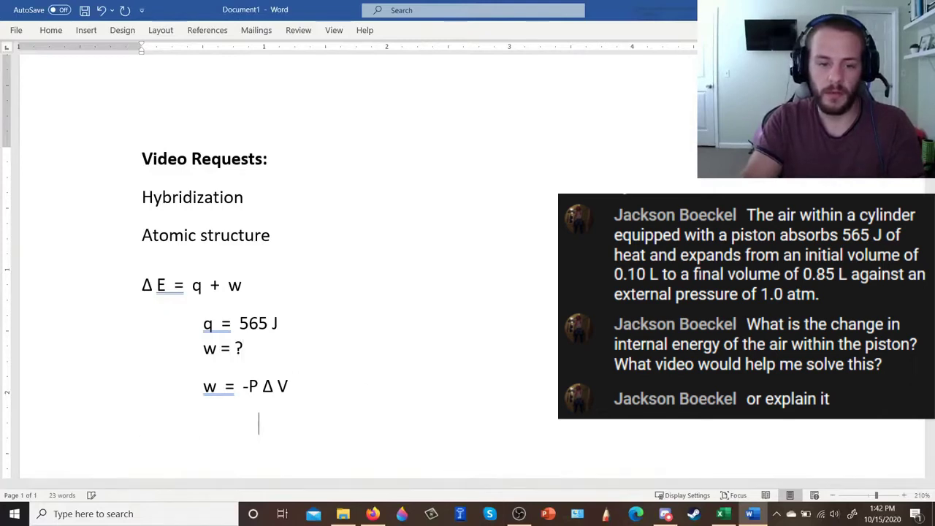
Type P = 1.00 atm on the indented line, fixing the typo and spacing
type("P")
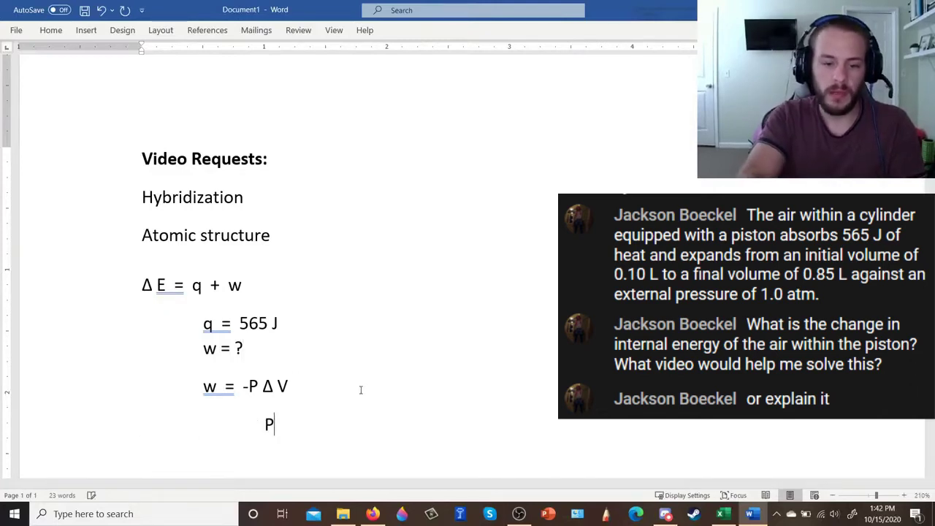
type(" = 1.")
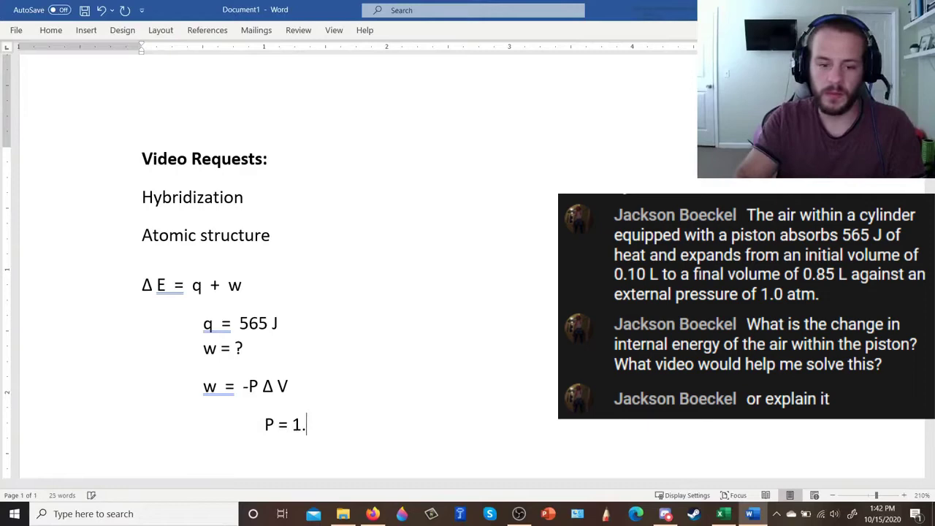
type("00")
type("a")
key("BackSpace")
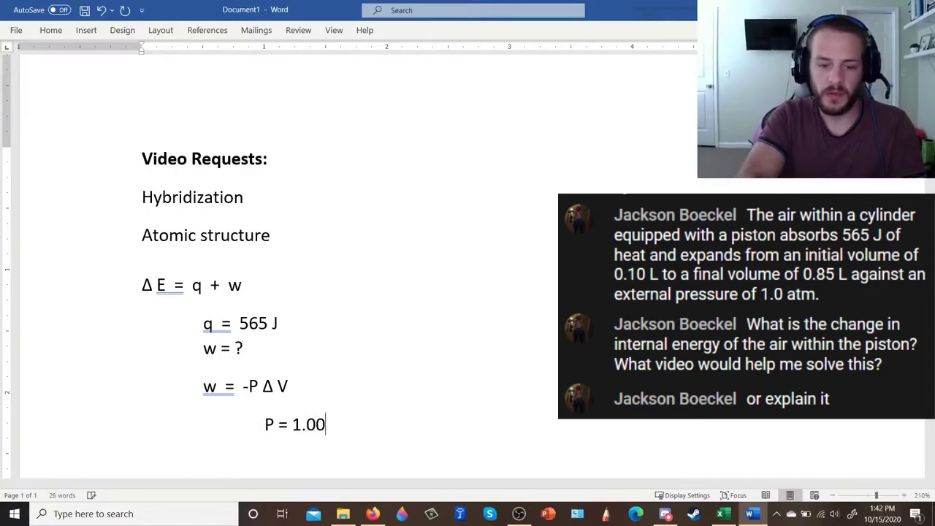
type("a")
key("BackSpace")
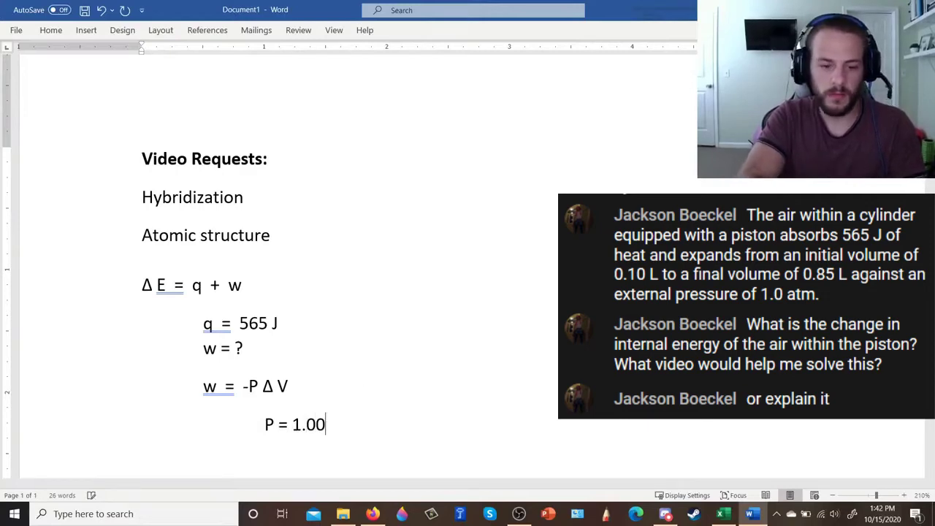
type("atm")
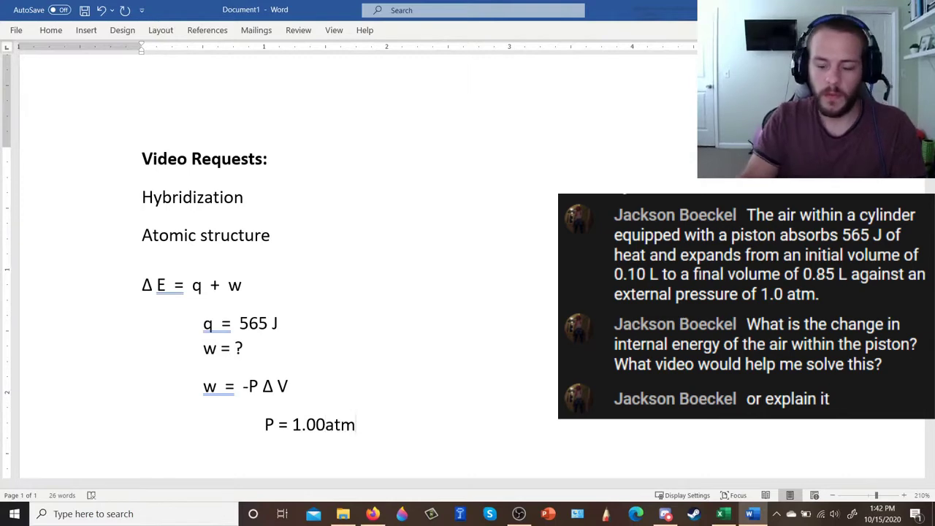
key("Left")
key("Left")
key("Left")
key("Right")
key("Right")
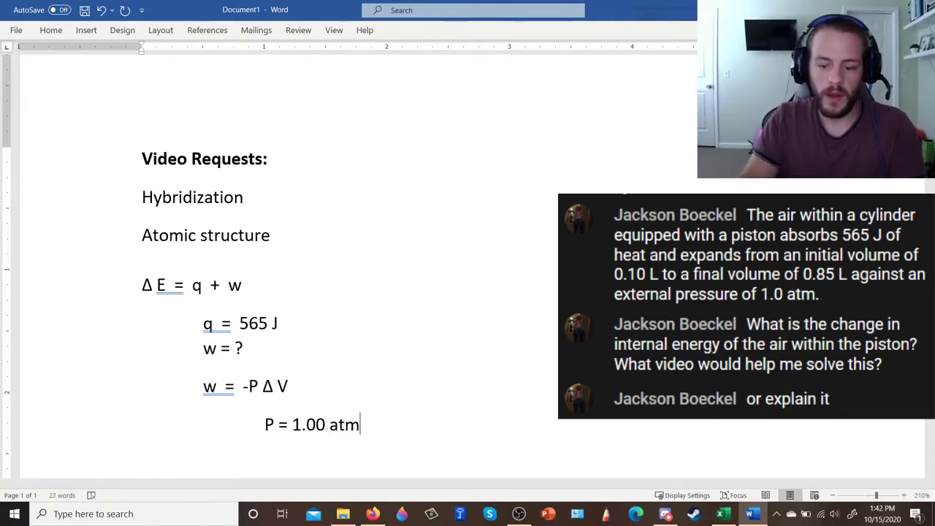
On a new indented line, write ΔV = 0.85 L - 0.10 L =
key("Return")
key("Tab")
key("Tab")
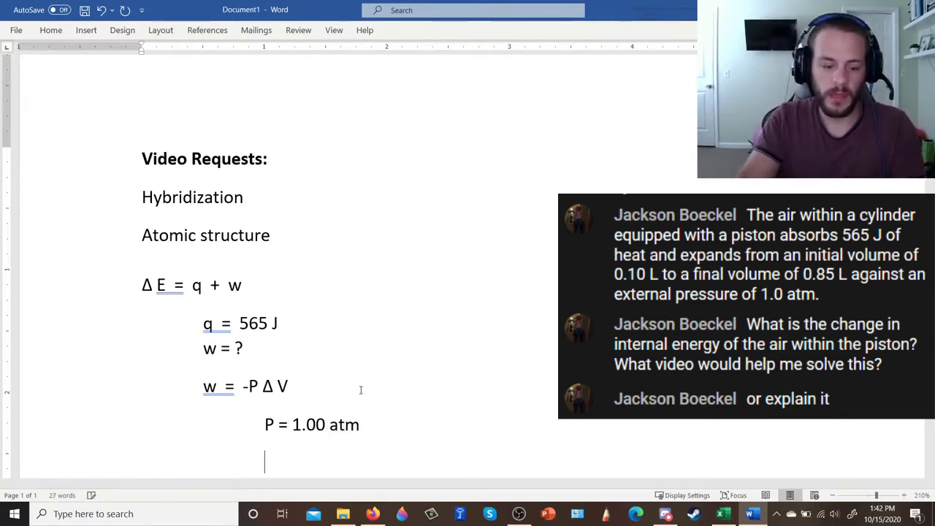
key("ctrl+v")
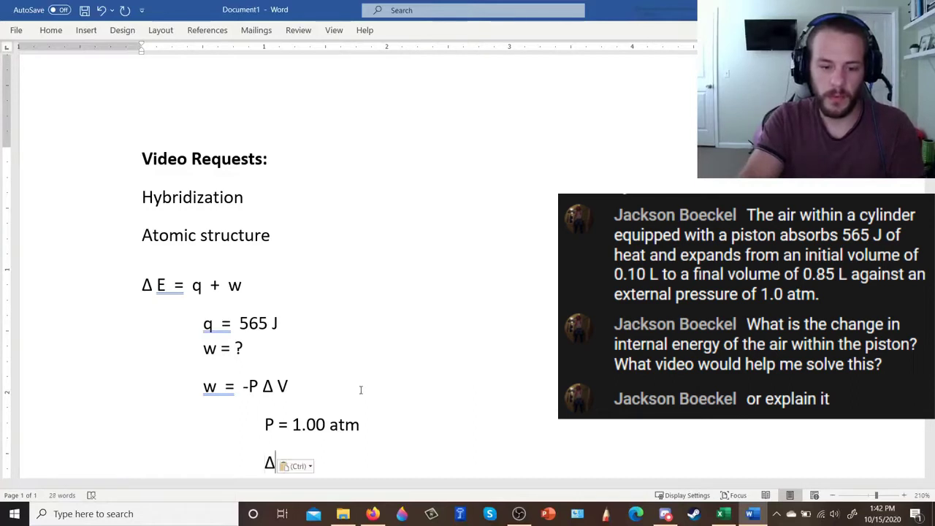
type("V =")
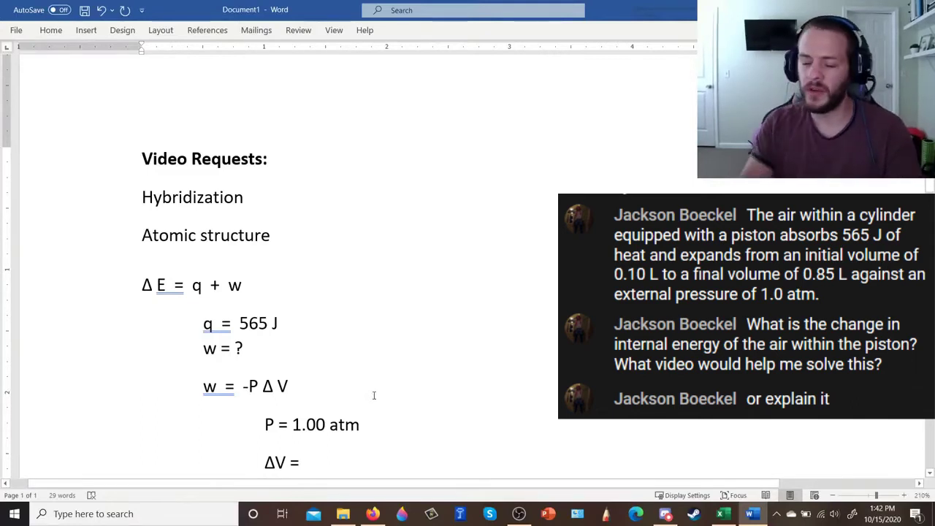
type("0.85")
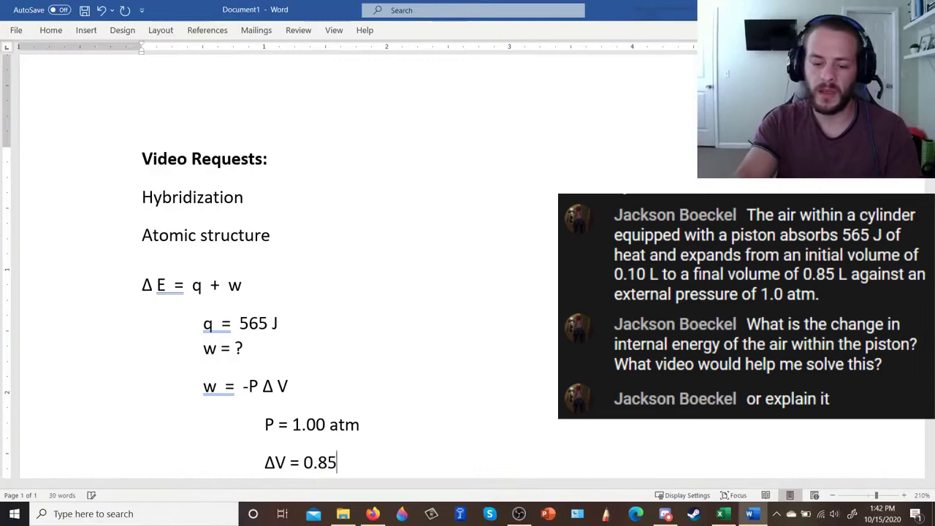
type(" L - ")
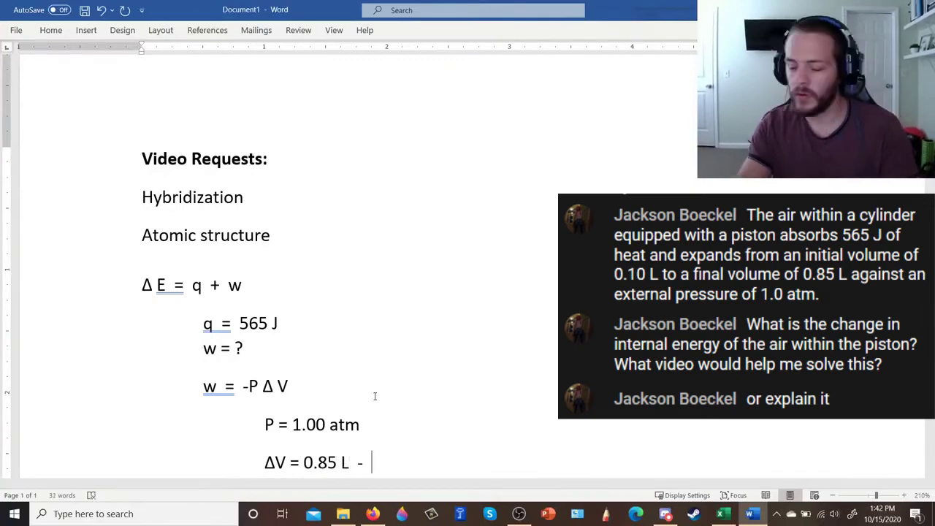
type("0.")
type("1")
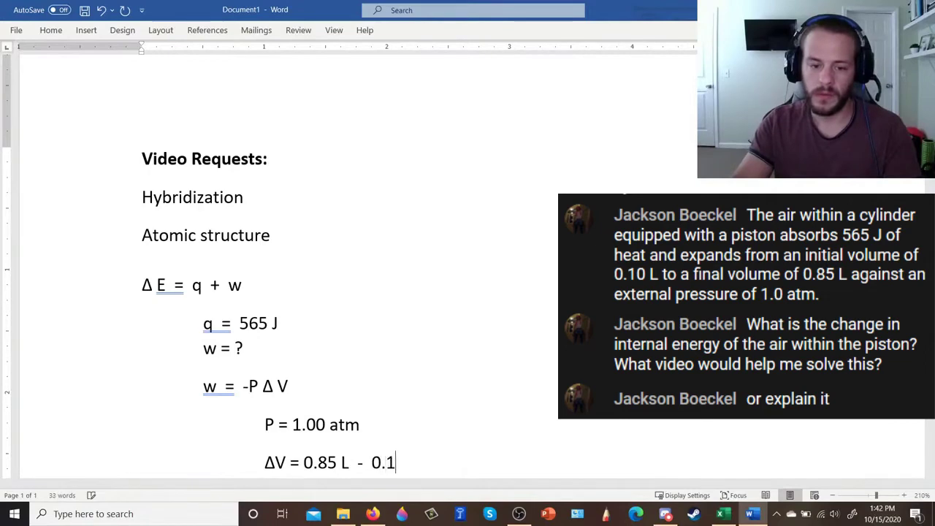
type("0 :")
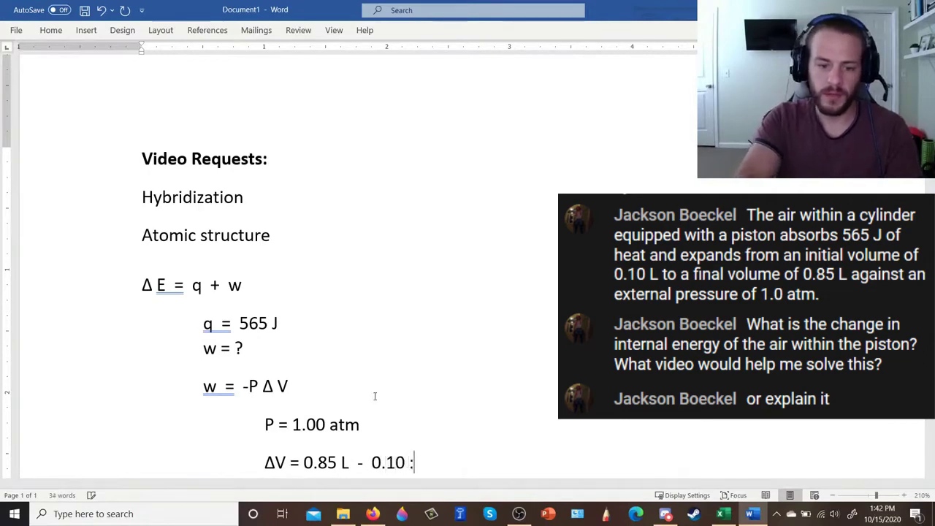
key("BackSpace")
type("L")
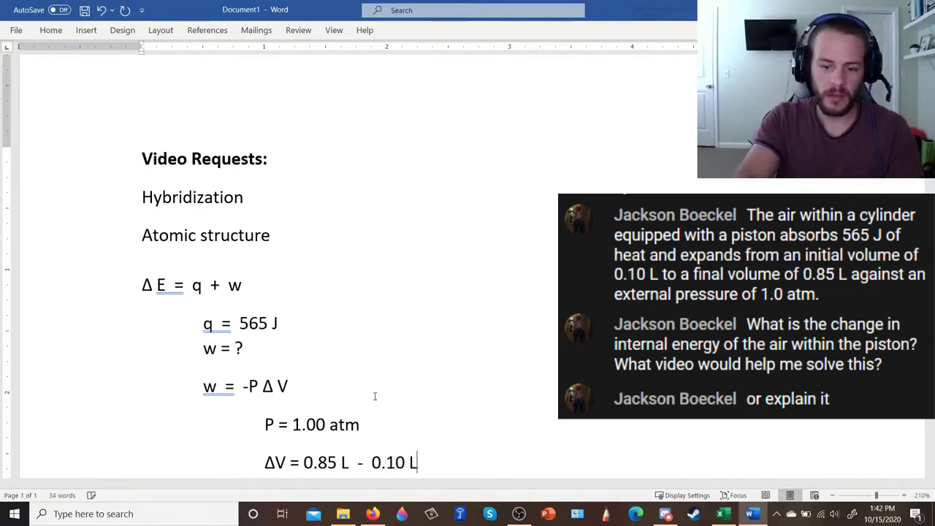
type(" =")
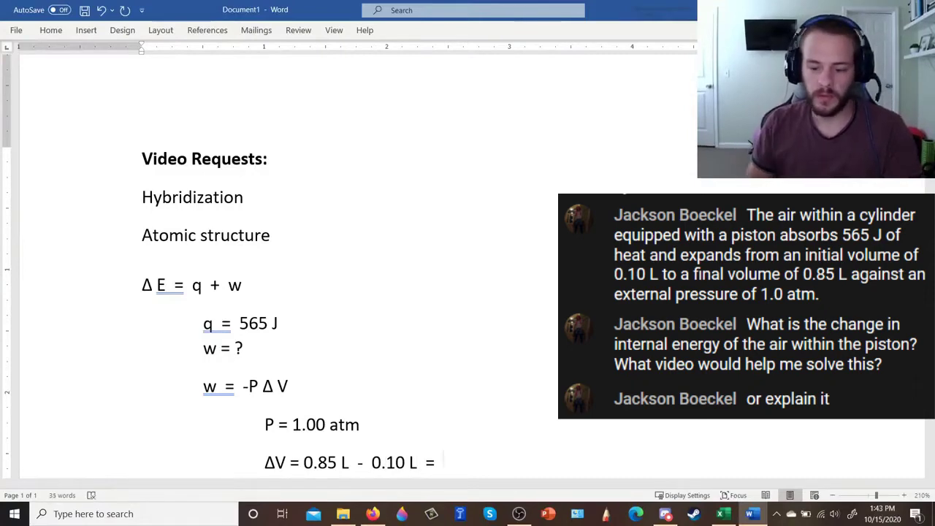
Append the result 0.75 L to the end of the ΔV line
key("Home")
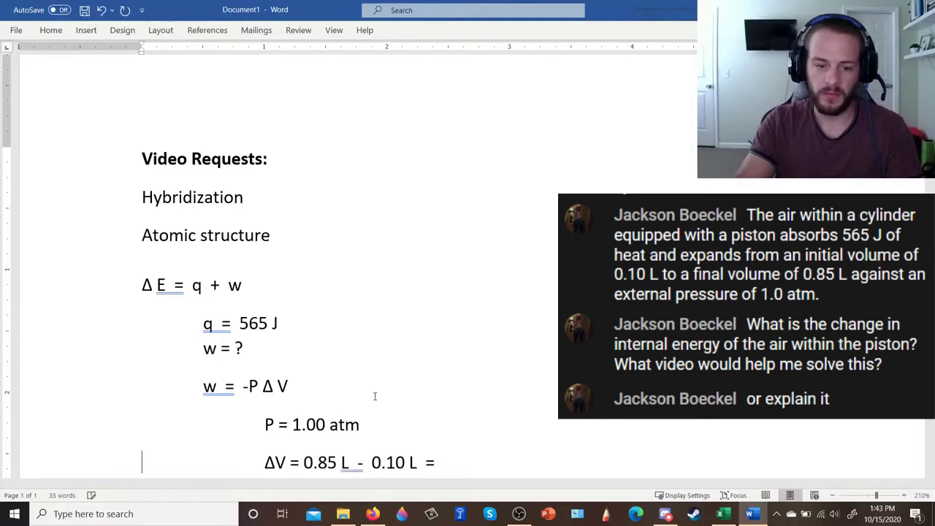
left_click(470, 460)
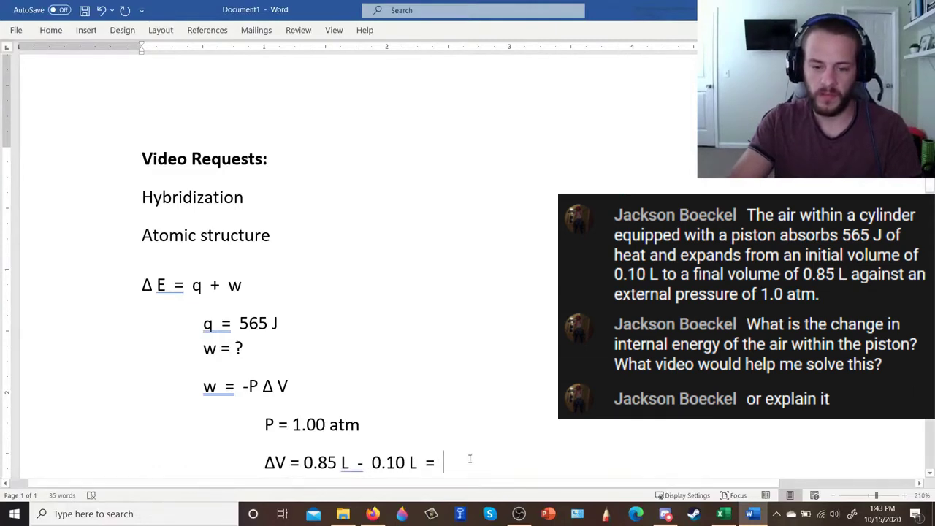
key("ctrl+Left")
key("ctrl+Left")
key("ctrl+Left")
key("ctrl+Left")
key("ctrl+Left")
key("ctrl+Left")
key("ctrl+Left")
key("ctrl+Left")
key("ctrl+Left")
key("ctrl+Left")
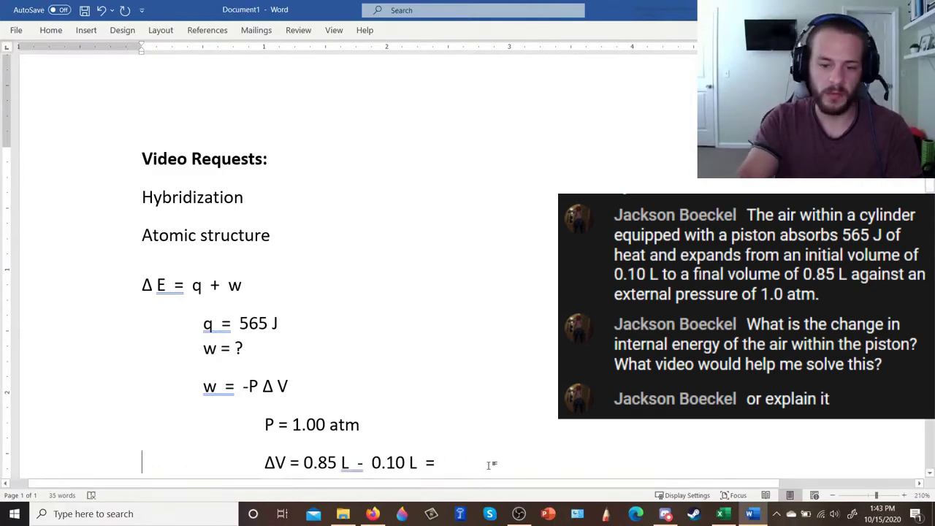
scroll(489, 420, "down", 3)
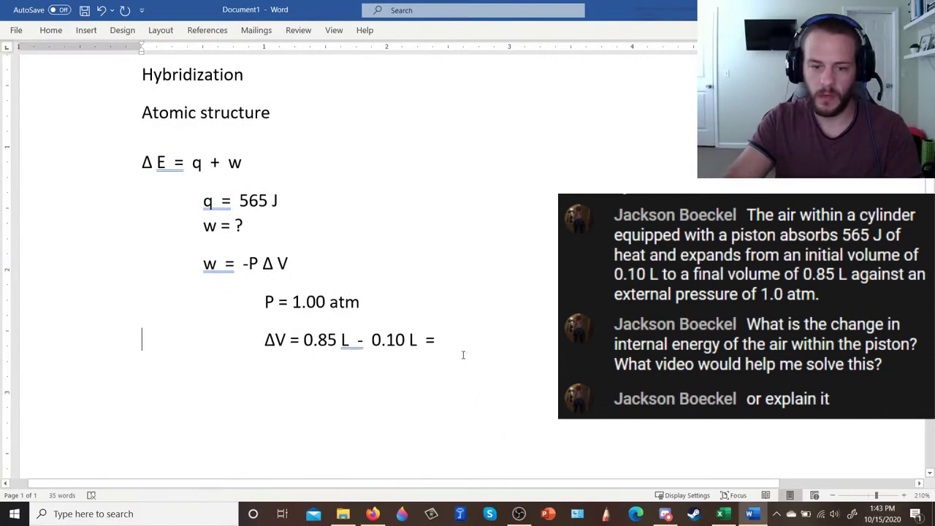
left_click(500, 356)
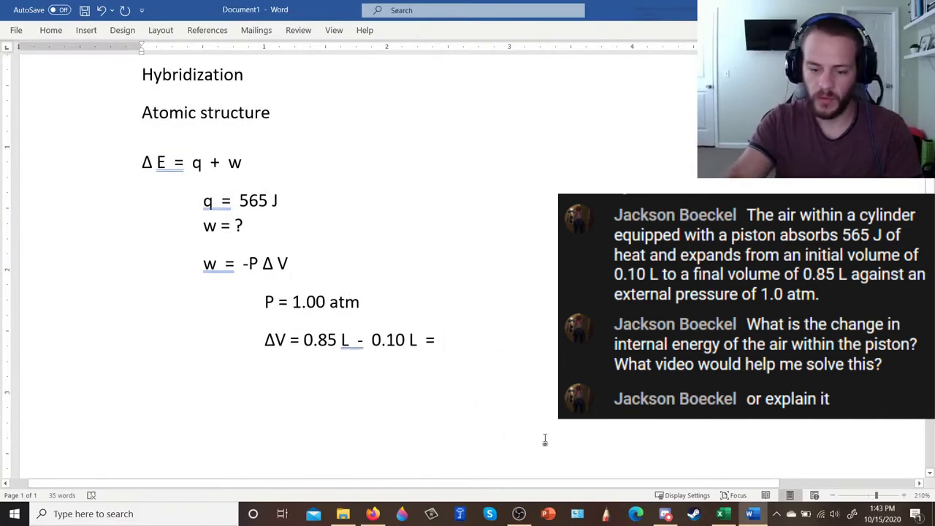
type("0.")
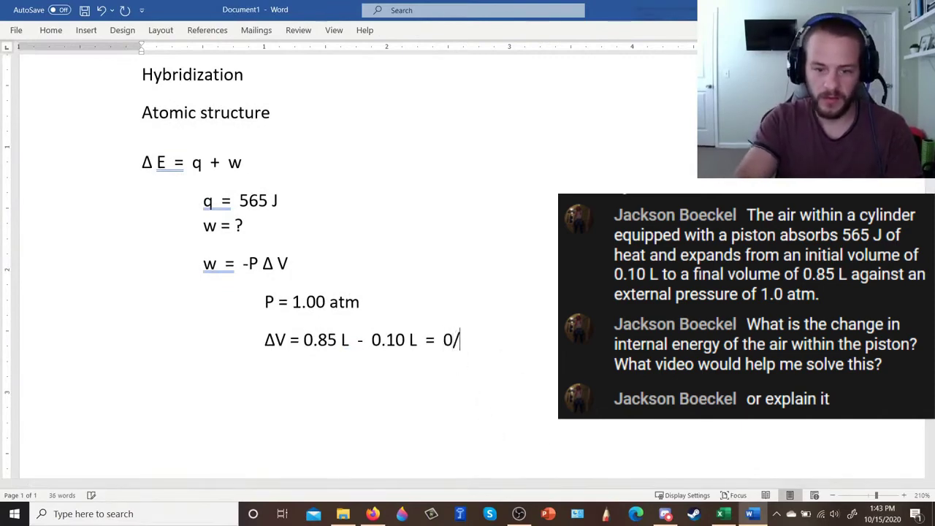
type("75 ")
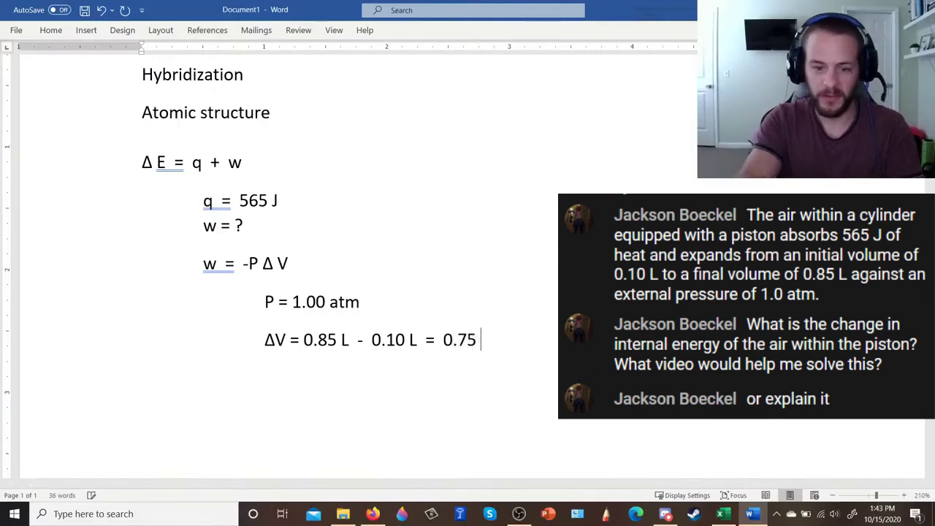
type("L")
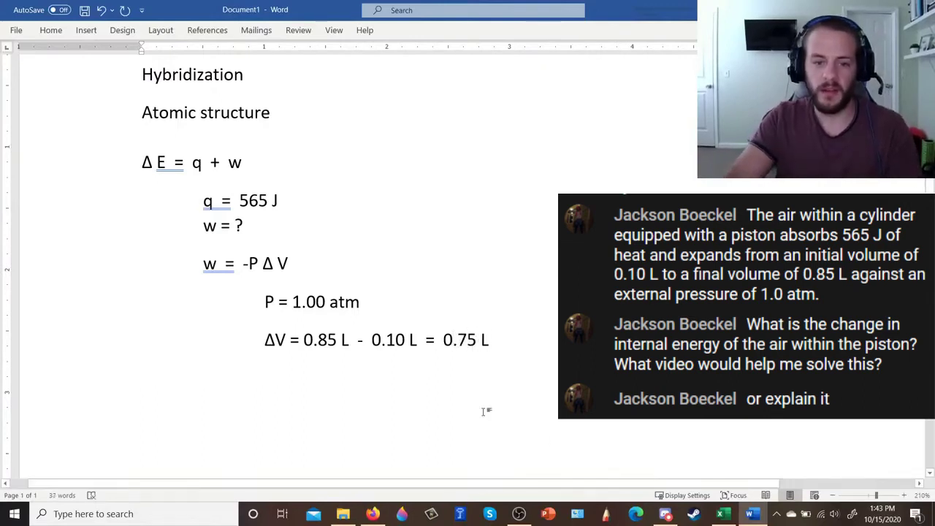
scroll(269, 276, "up", 1)
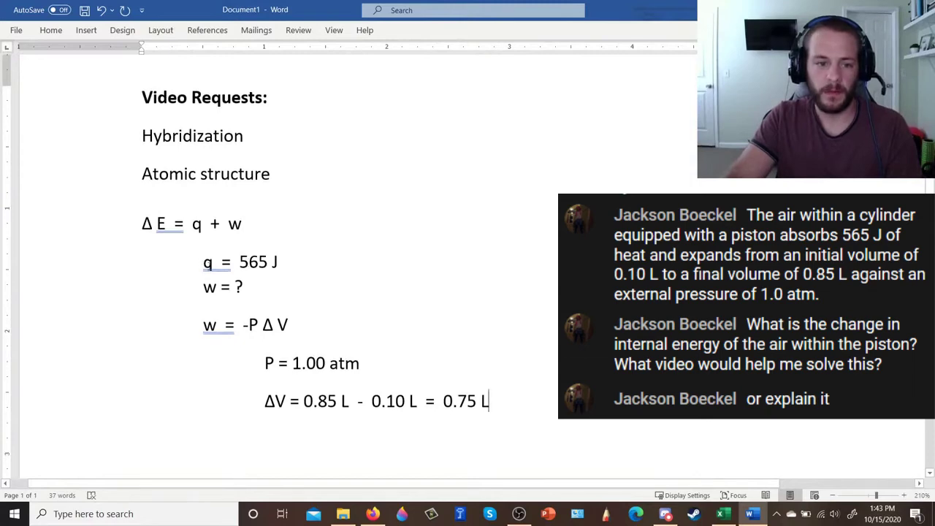
Highlight the q = 565 J line in yellow
left_click_drag(217, 266, 279, 265)
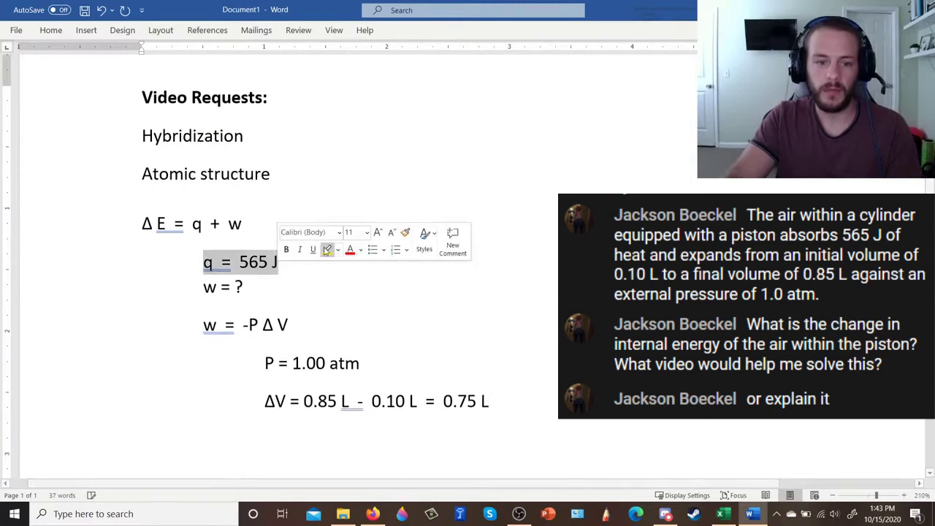
left_click(327, 250)
left_click(355, 316)
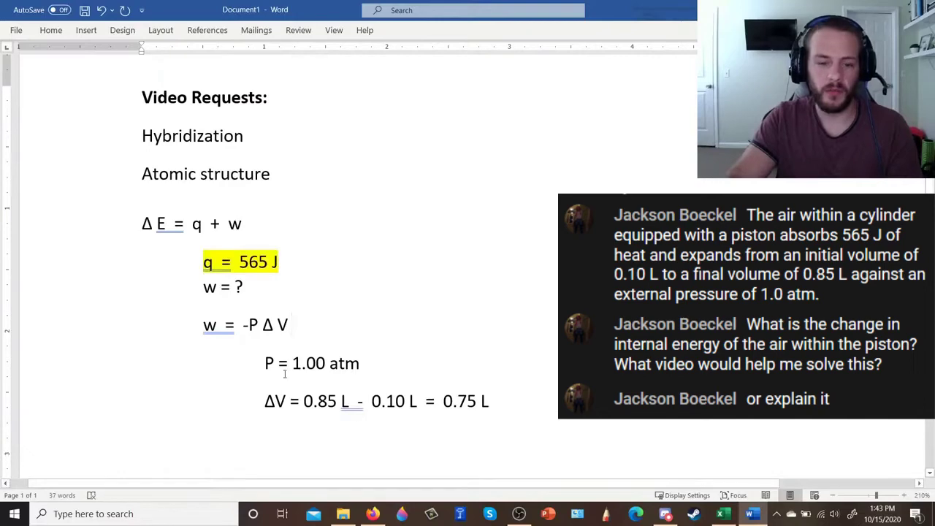
Highlight the w = -PΔV formula in bright green
left_click_drag(206, 325, 289, 324)
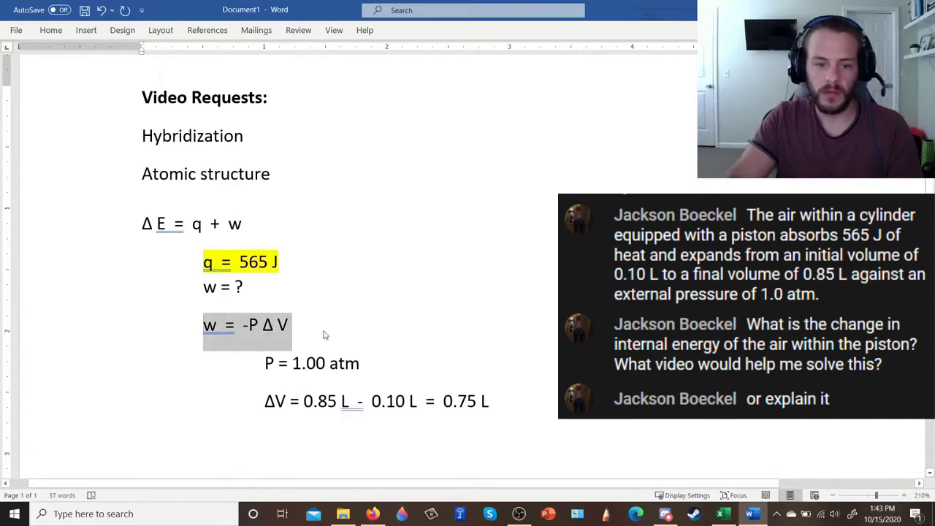
right_click(272, 327)
key("Escape")
right_click(222, 326)
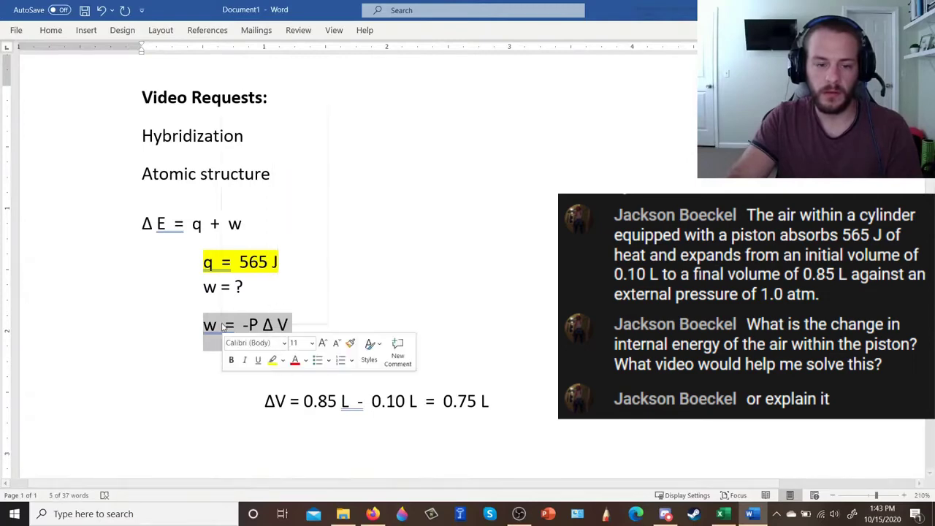
left_click(281, 367)
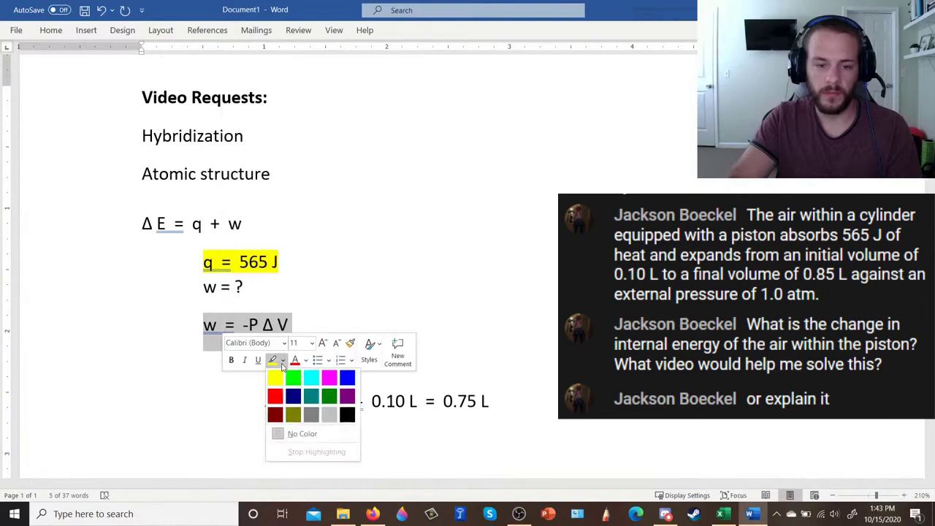
left_click(291, 379)
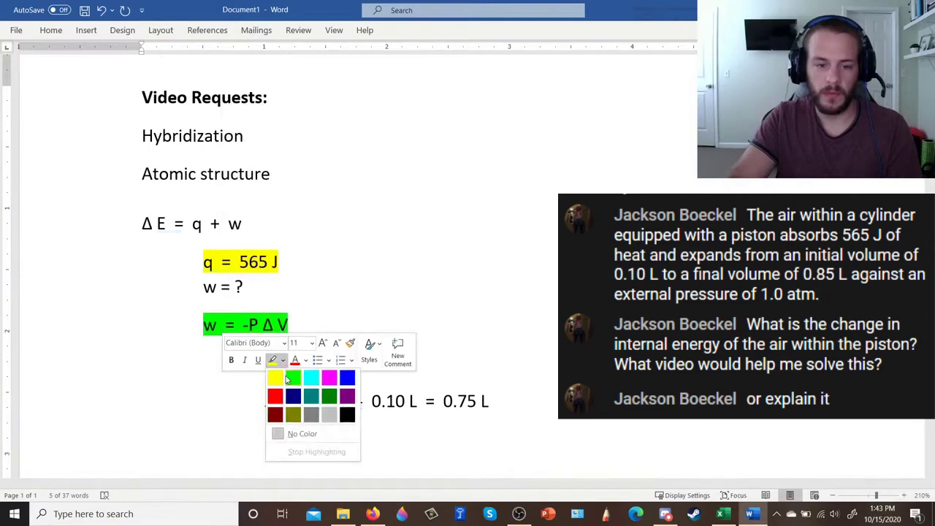
left_click(355, 295)
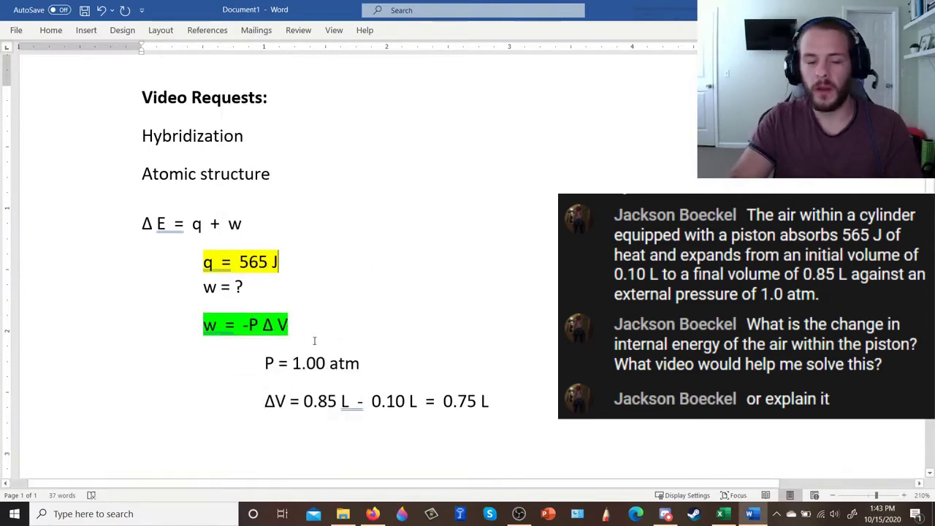
Highlight P = 1.00 atm and the ΔV symbol in yellow
left_click_drag(265, 363, 361, 365)
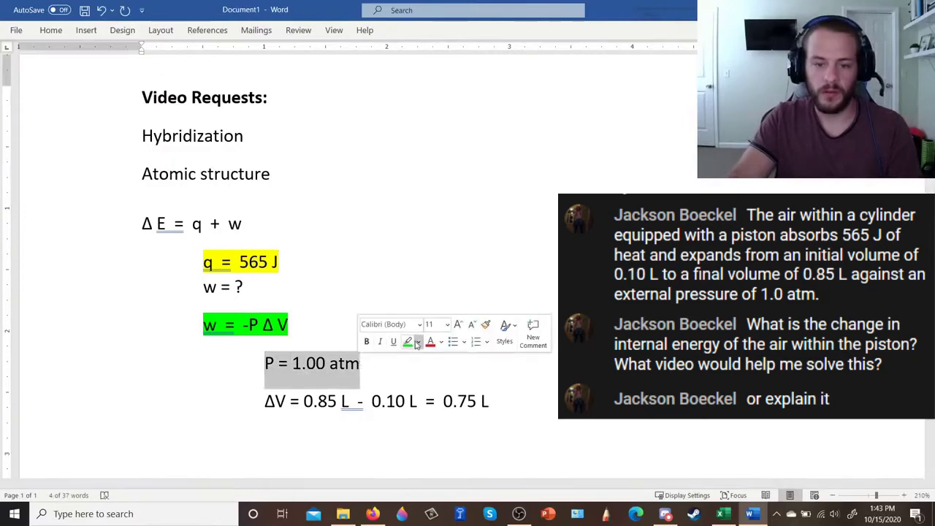
left_click(418, 343)
left_click(408, 356)
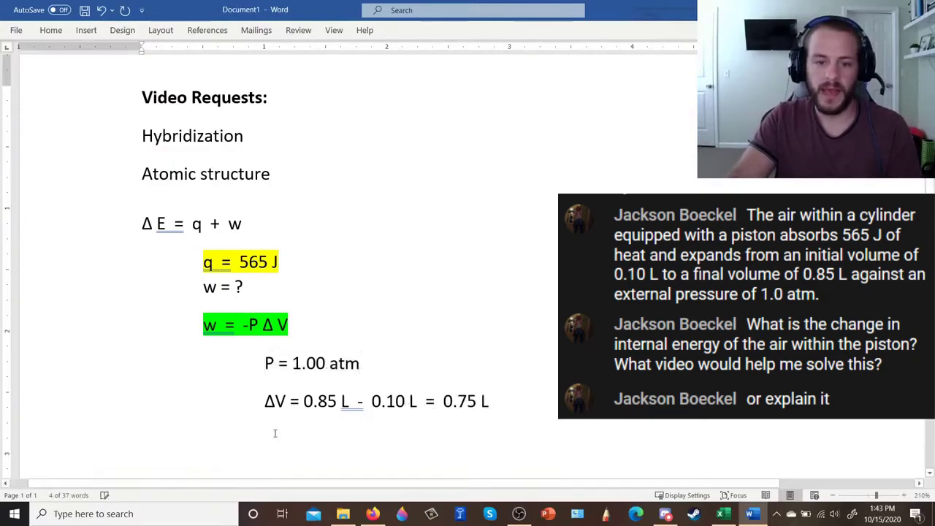
key("Right")
left_click_drag(264, 402, 285, 409)
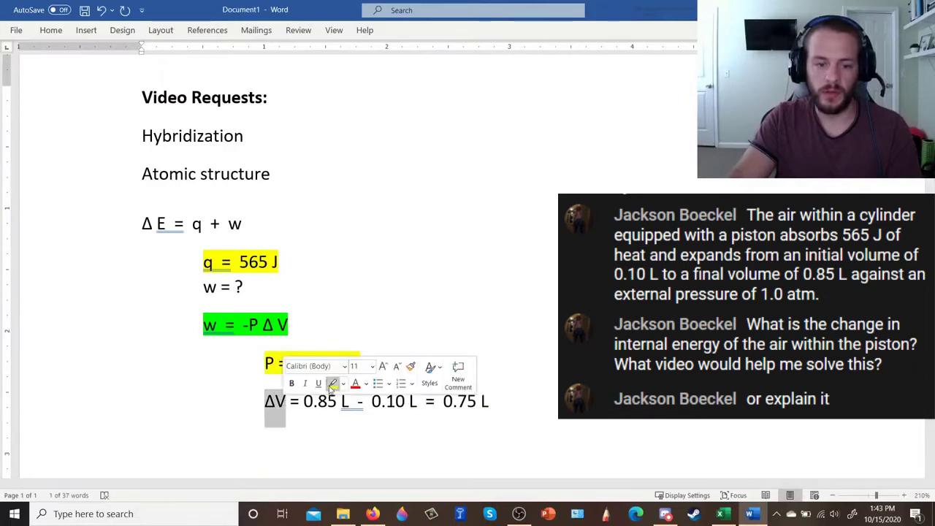
left_click(333, 382)
Highlight the 0.75 L result at the end of the ΔV line in yellow
left_click_drag(409, 402, 475, 403)
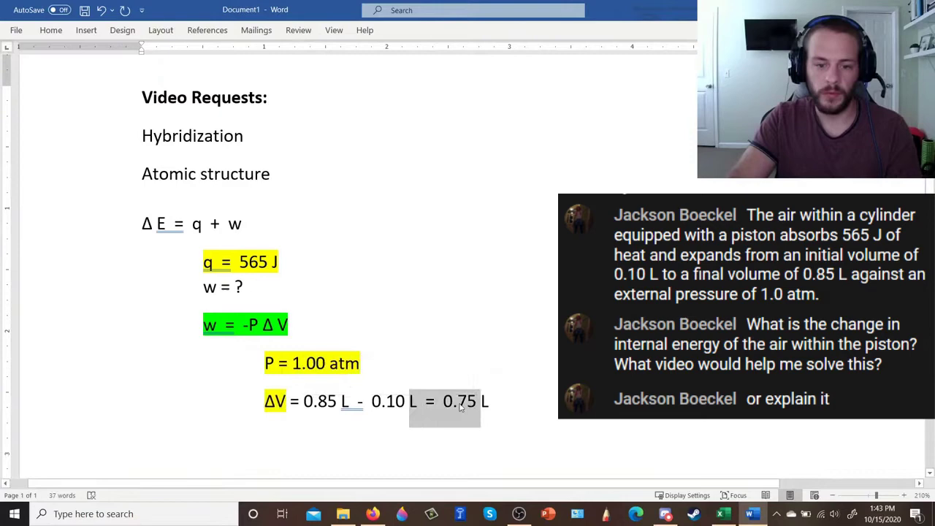
left_click(466, 402)
left_click(434, 404)
key("shift+Right")
key("shift+Right")
key("shift+Right")
key("shift+Right")
key("shift+Right")
key("shift+Right")
key("shift+Right")
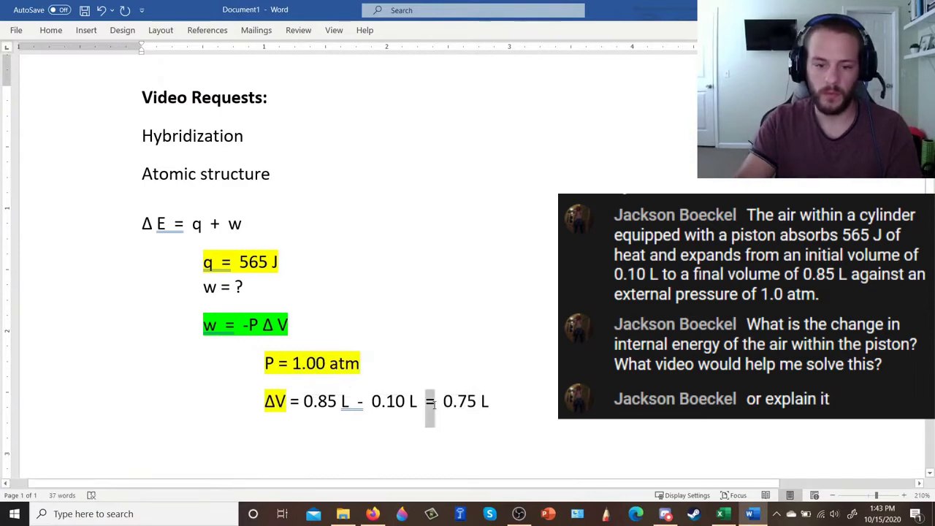
key("shift+Right")
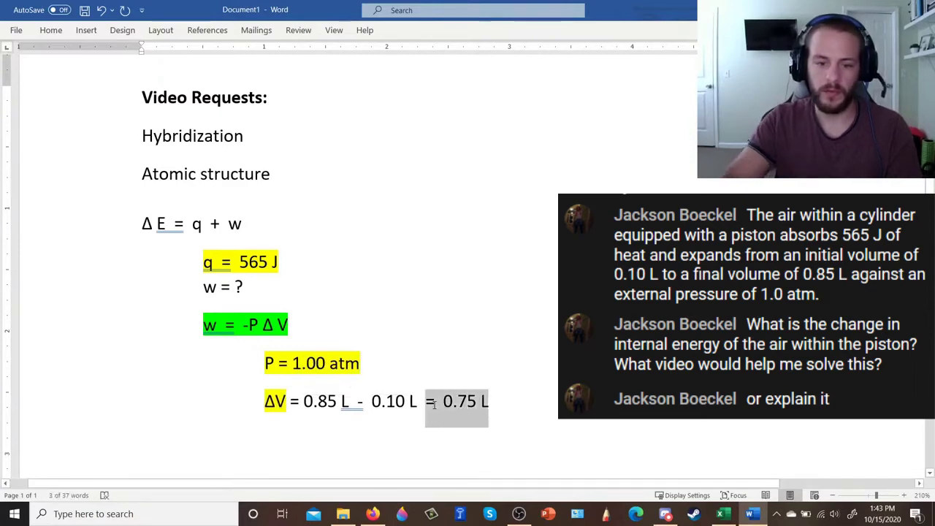
right_click(432, 409)
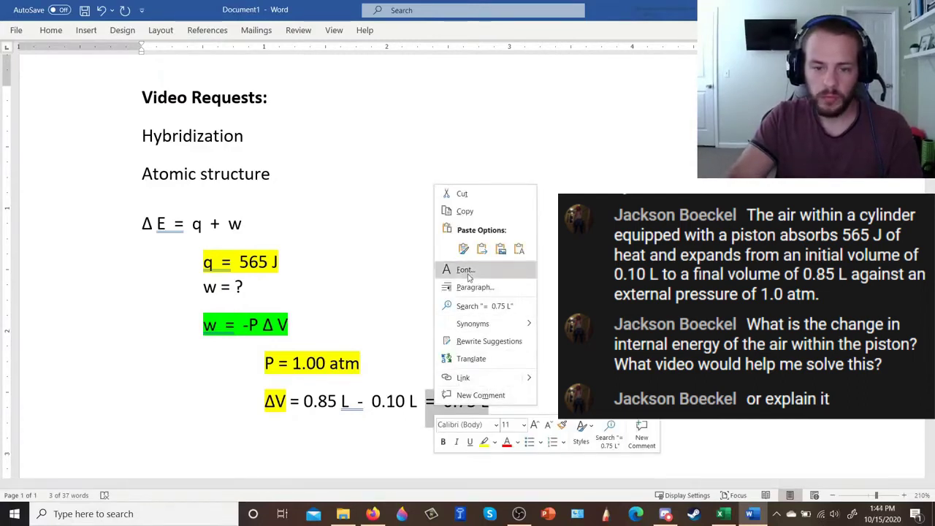
key("Escape")
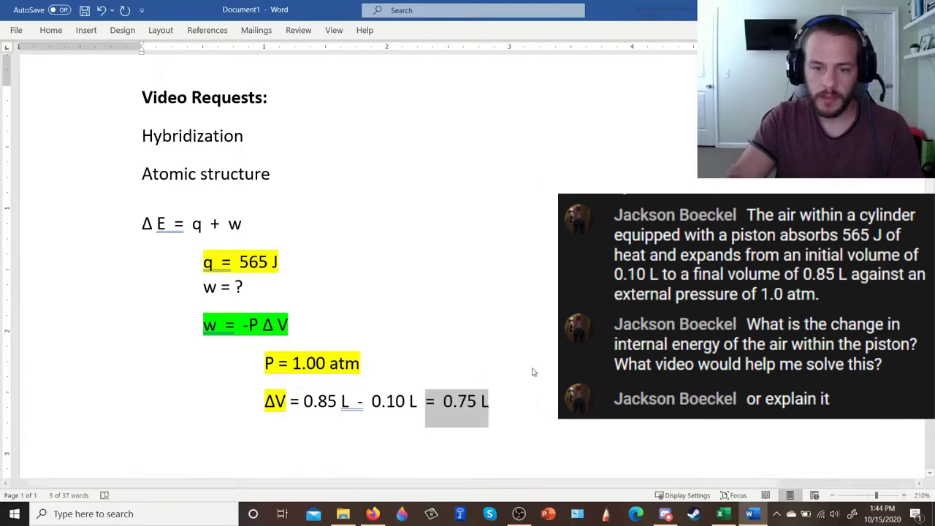
left_click(471, 402)
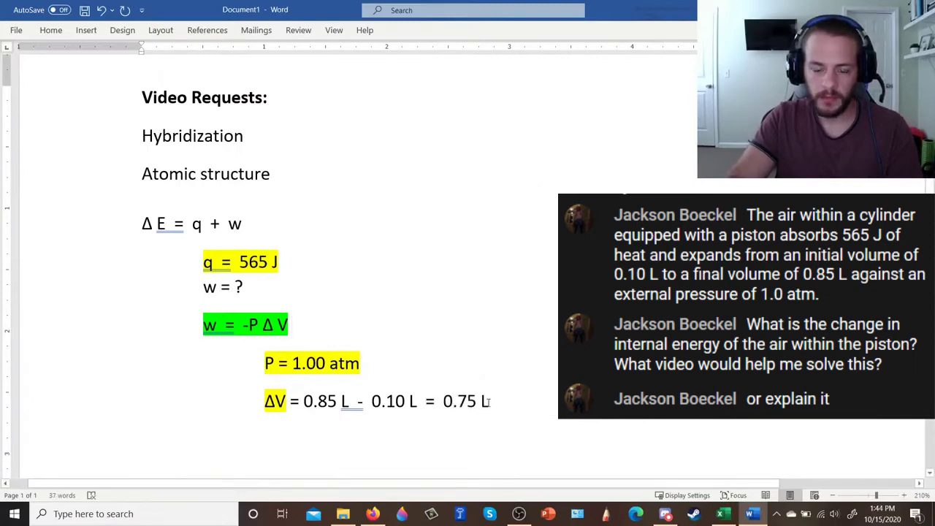
left_click_drag(443, 401, 488, 402)
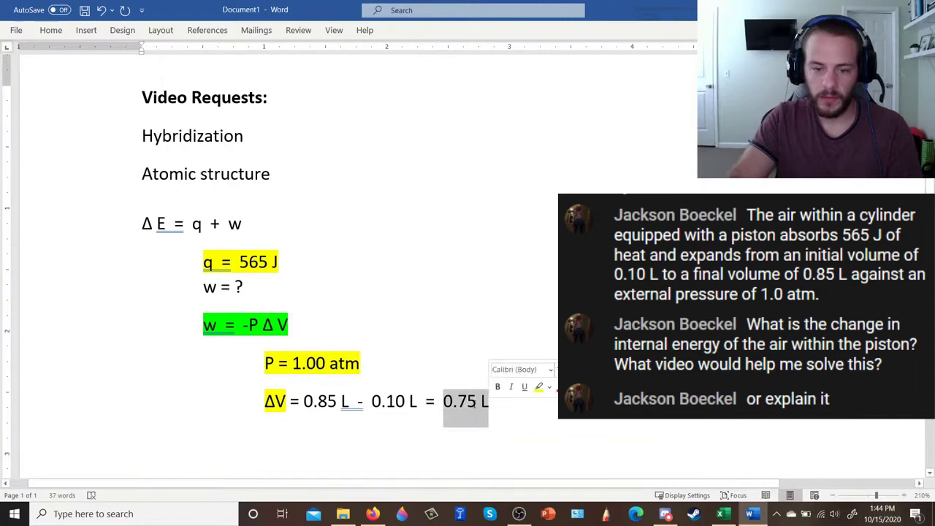
left_click(537, 387)
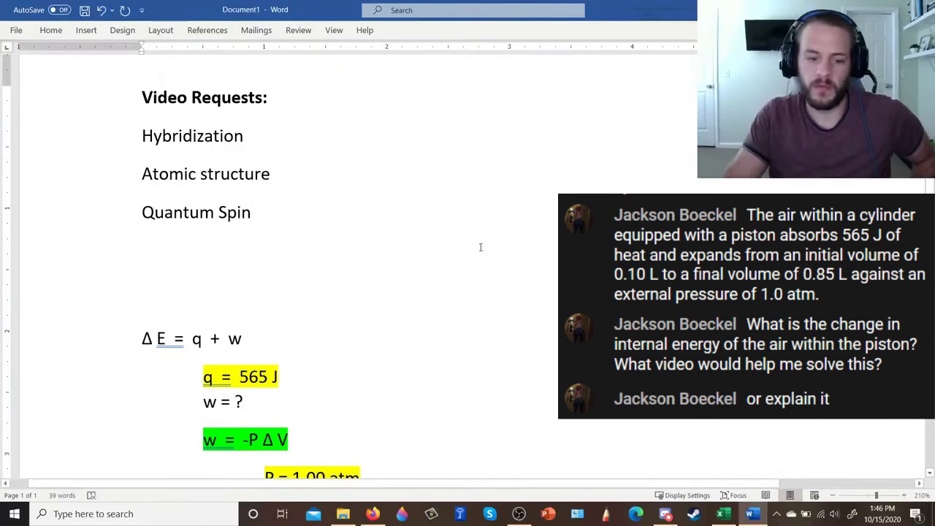
scroll(501, 294, "down", 1)
scroll(502, 294, "down", 2)
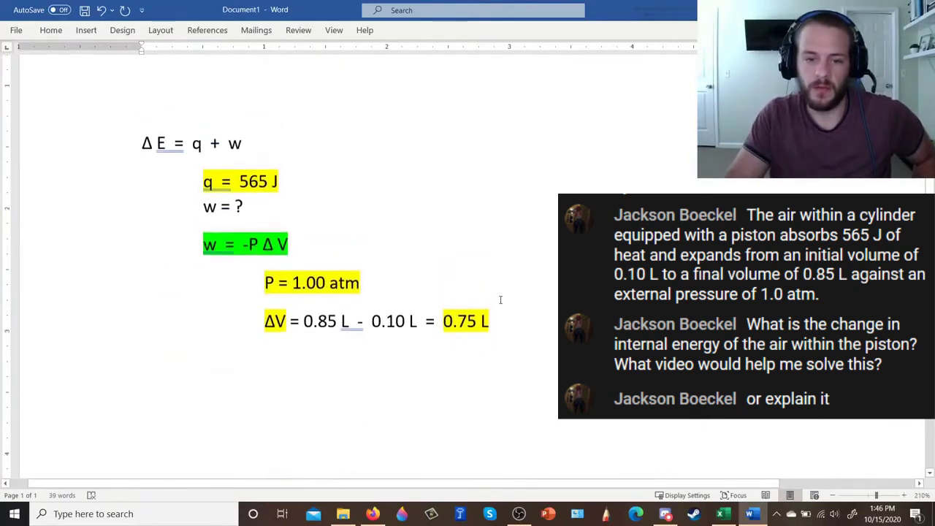